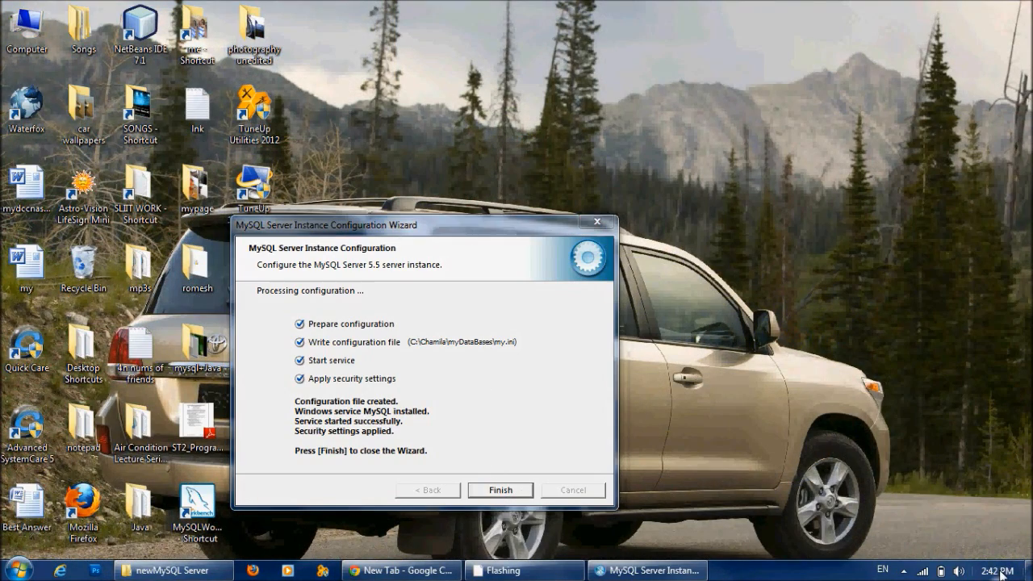
# Finish and close the MySQL Server Instance Configuration Wizard.
pyautogui.click(997, 573)
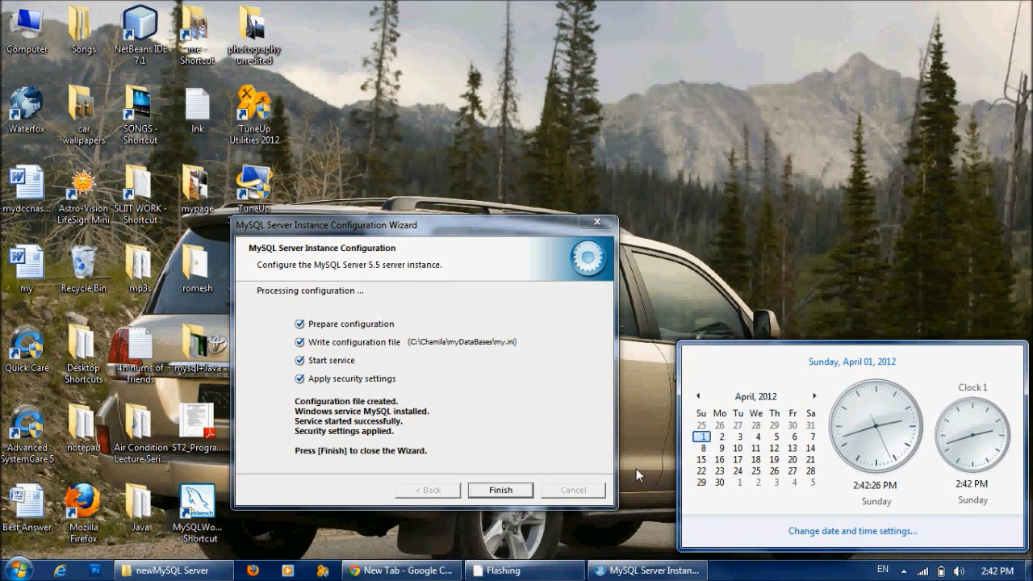
pyautogui.click(457, 404)
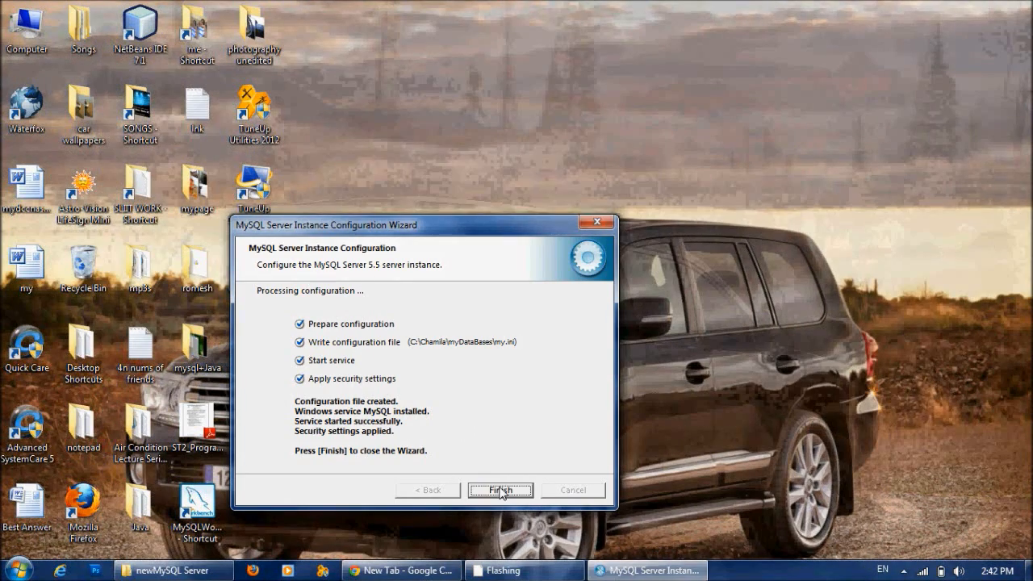
pyautogui.click(500, 490)
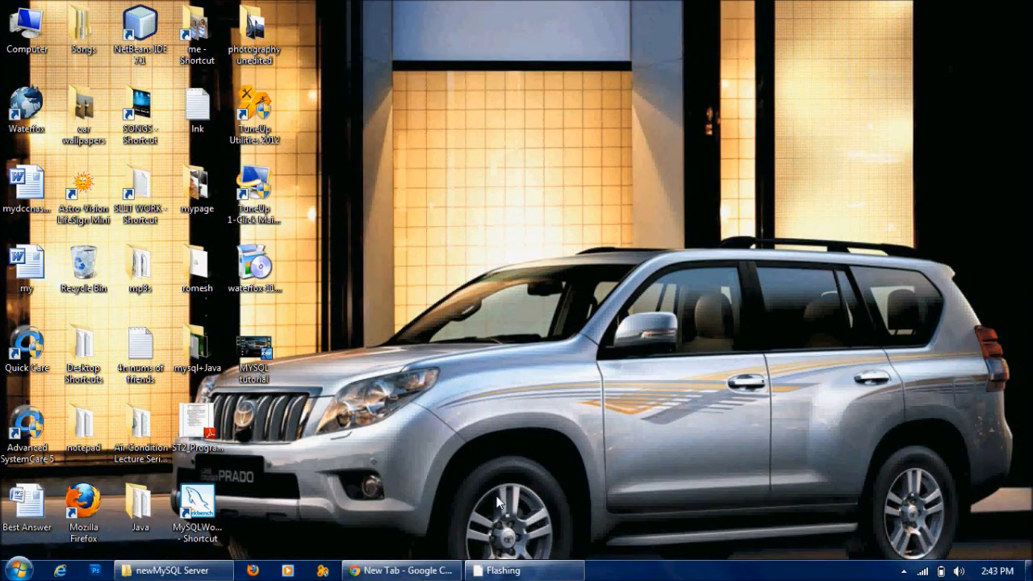
# Switch to Chrome, open Google in the blank tab and search for "mysql".
pyautogui.click(402, 571)
pyautogui.click(82, 8)
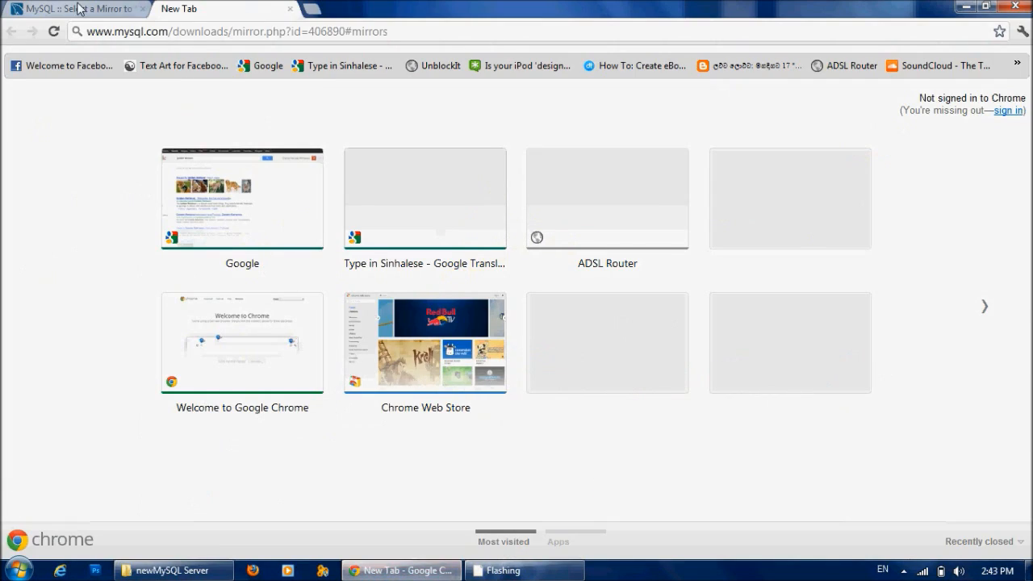
pyautogui.click(219, 8)
pyautogui.click(260, 65)
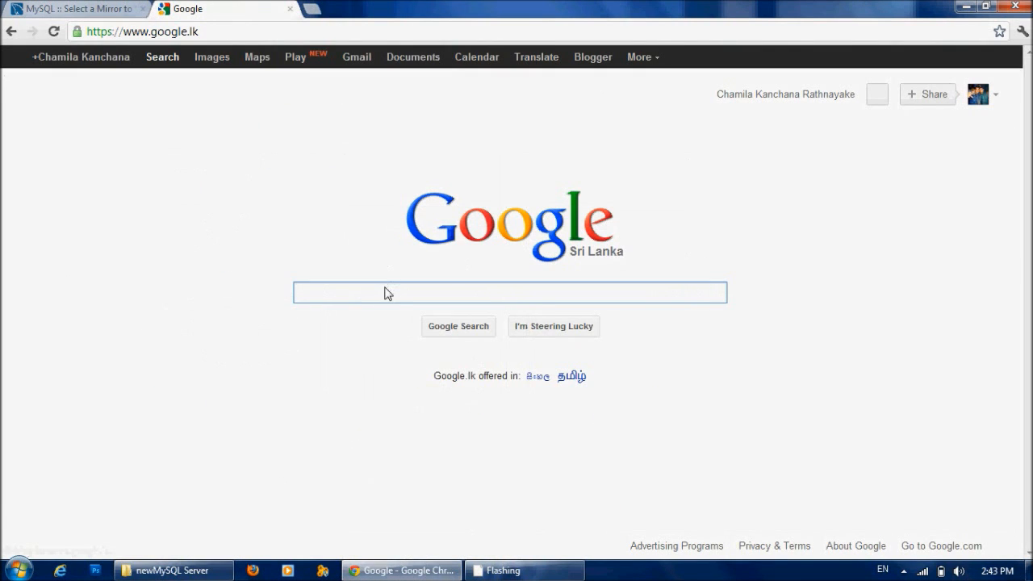
pyautogui.write('my')
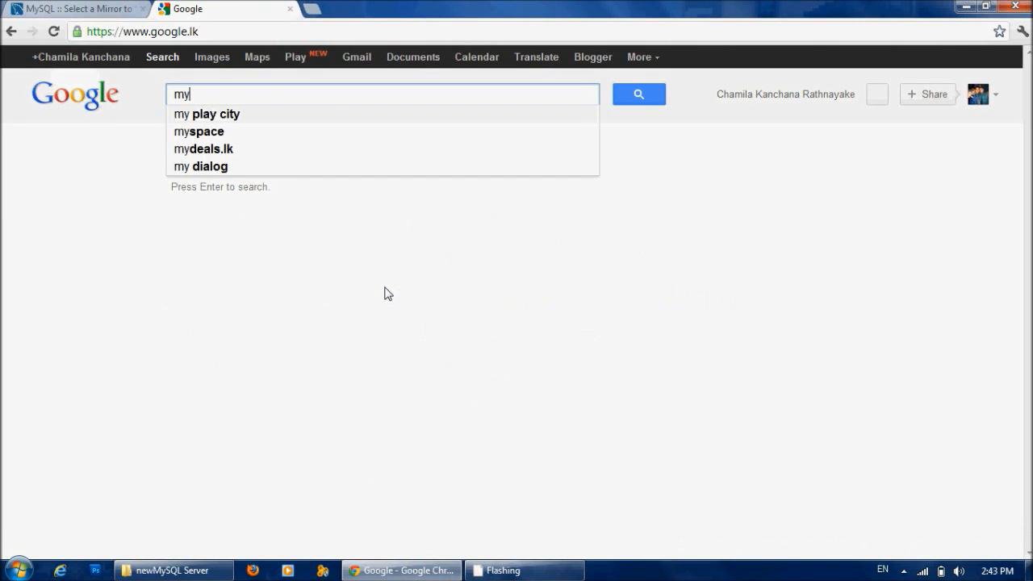
pyautogui.write('sql')
pyautogui.press('Return')
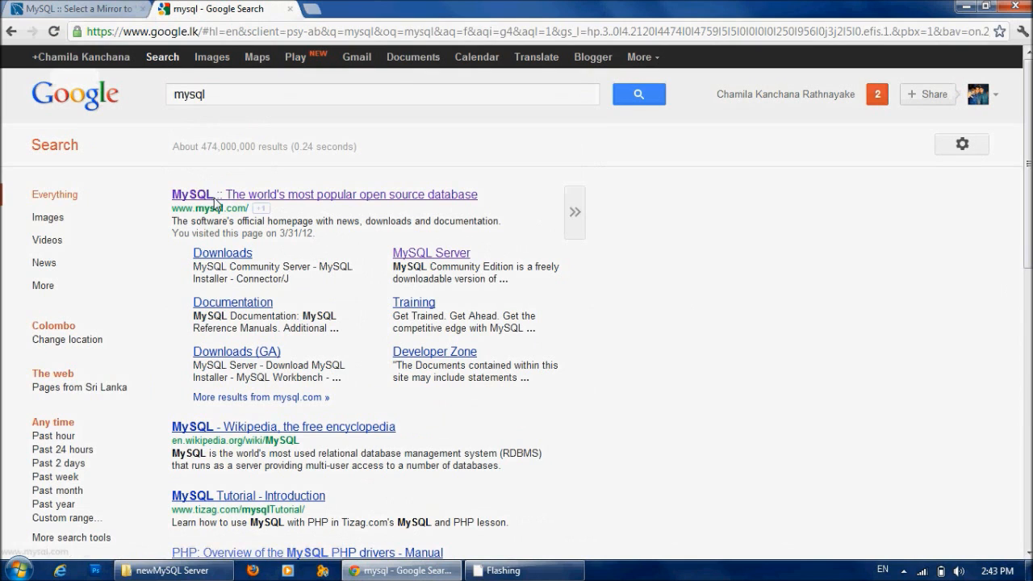
# Open the official MySQL website from the results and go to the MySQL Workbench (GUI Tool) page in its GA downloads.
pyautogui.click(233, 194)
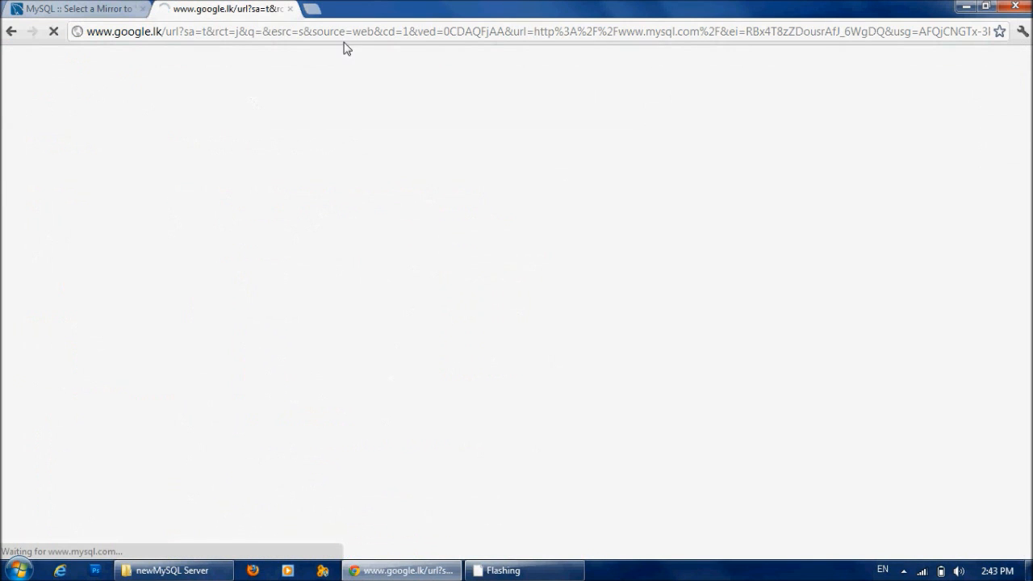
pyautogui.click(308, 7)
pyautogui.click(247, 8)
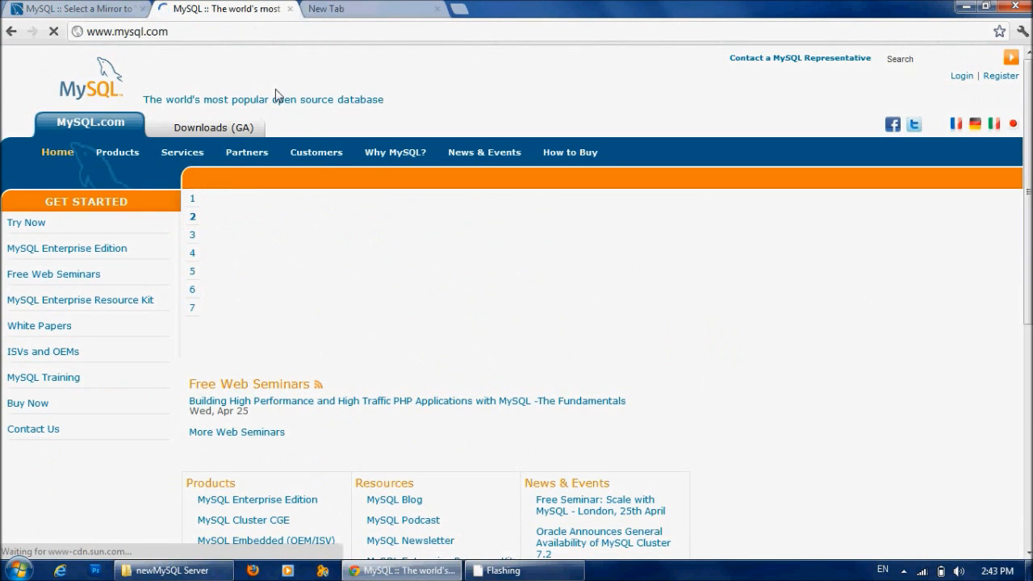
pyautogui.click(187, 129)
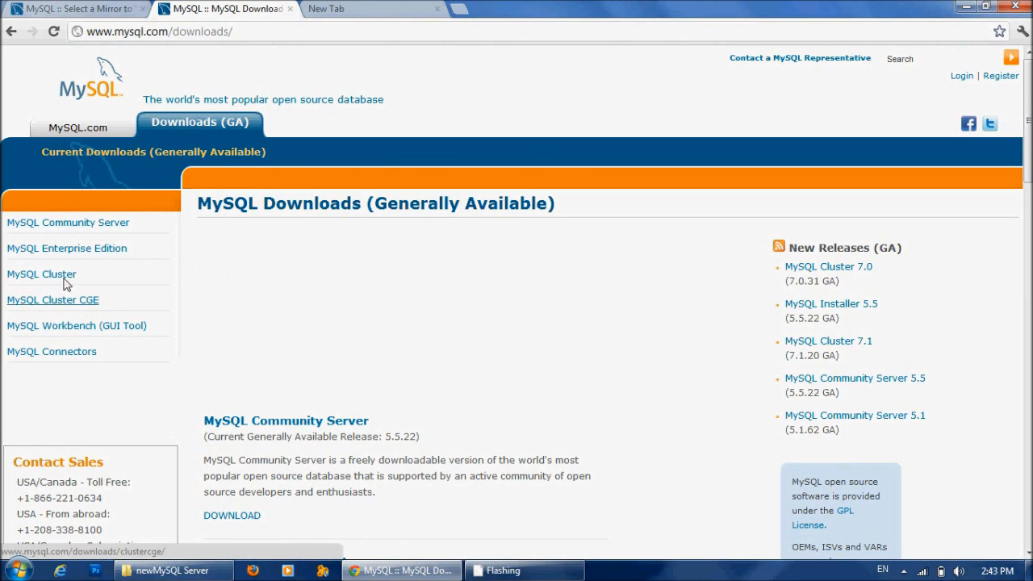
pyautogui.click(103, 327)
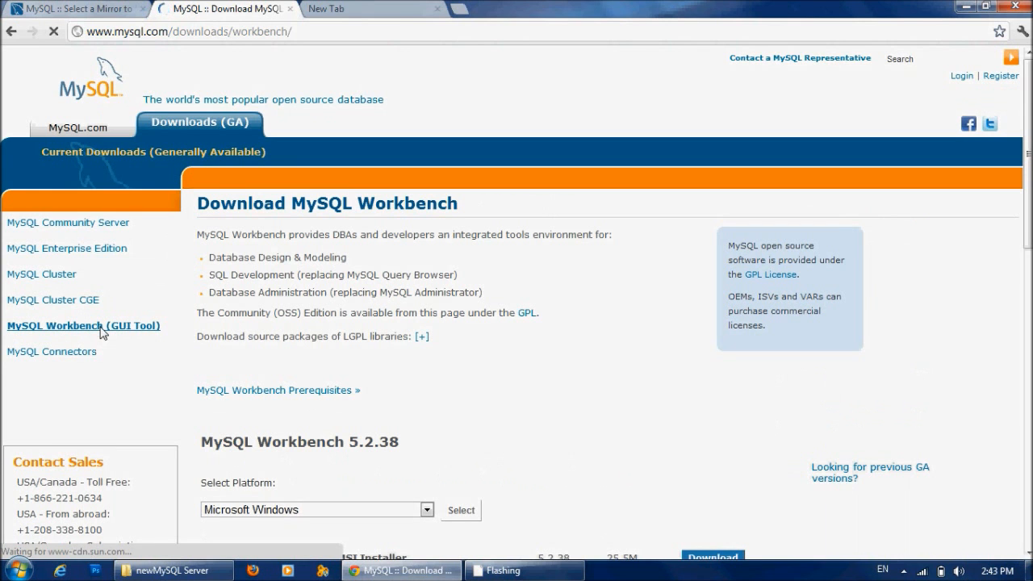
# Choose the 30.4M Windows (x86, 32-bit) ZIP Archive of MySQL Workbench 5.2.38 and continue to the downloads without logging in.
pyautogui.scroll(-1, 526, 363)
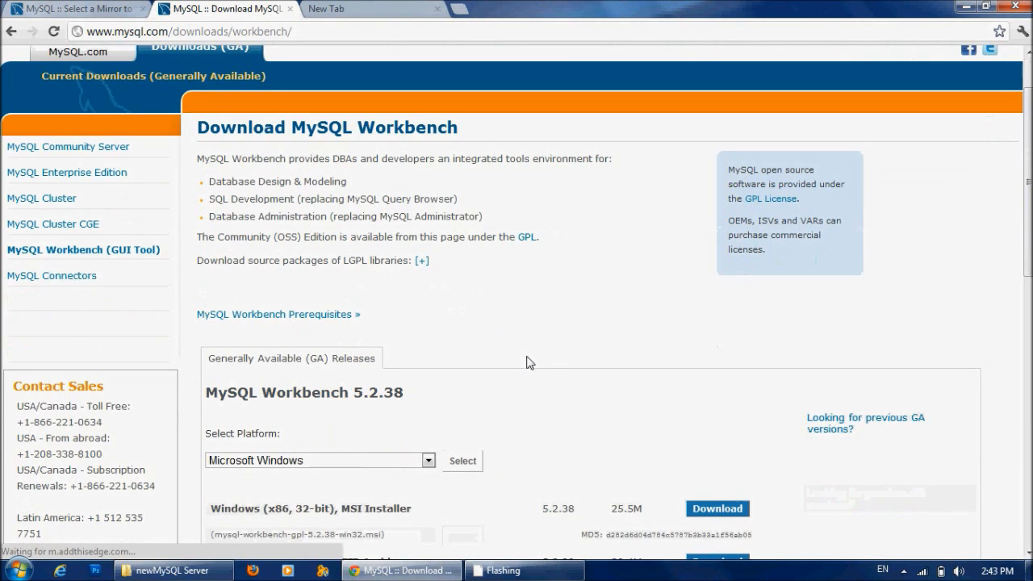
pyautogui.scroll(-1, 508, 366)
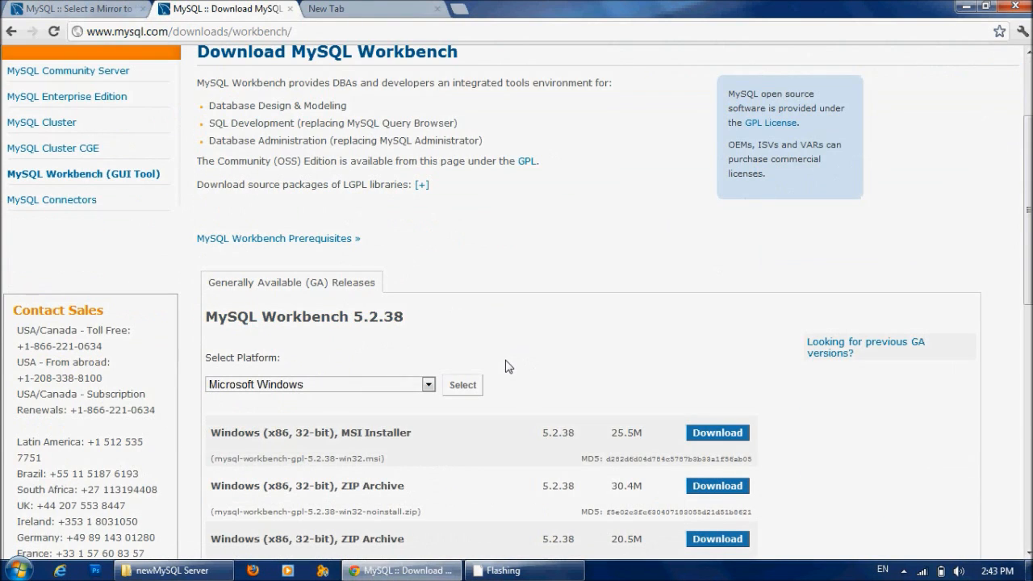
pyautogui.scroll(-1, 508, 365)
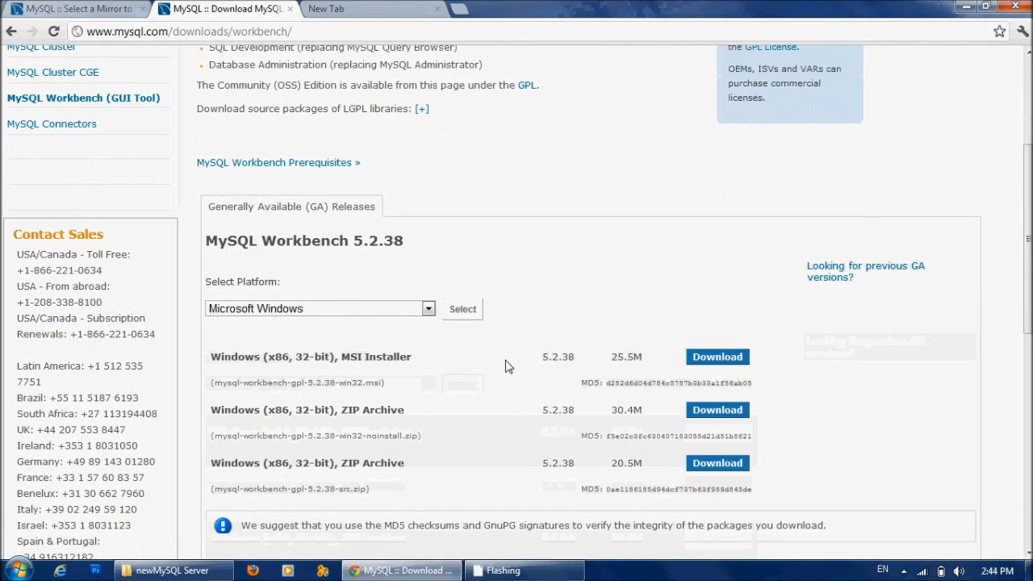
pyautogui.scroll(-1, 508, 364)
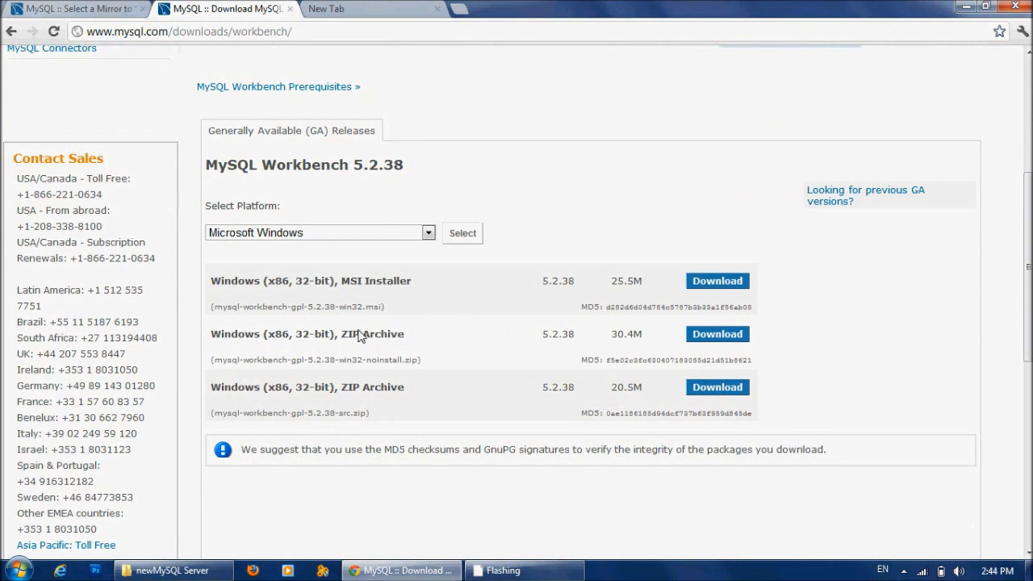
pyautogui.click(714, 335)
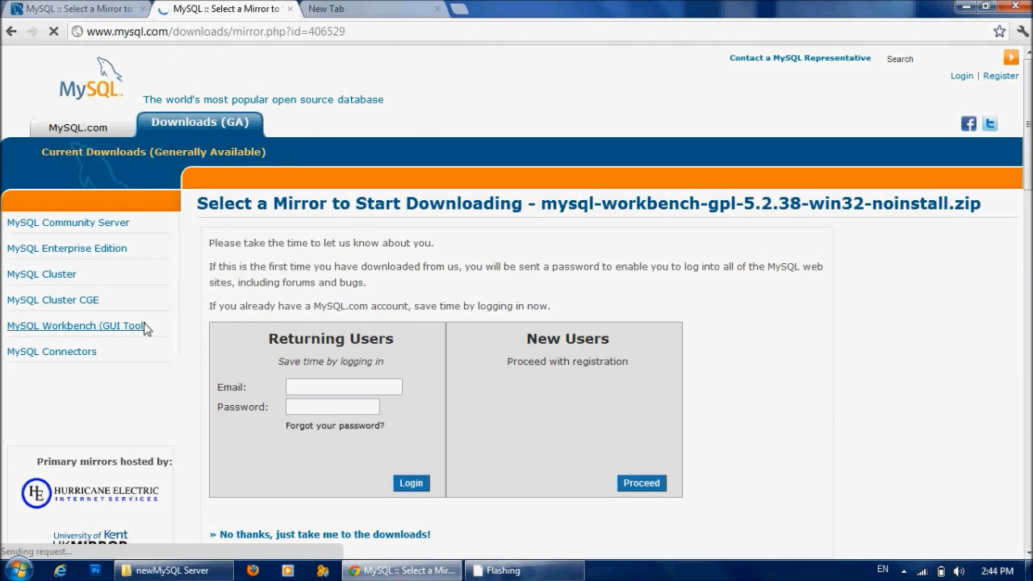
pyautogui.scroll(-5, 597, 446)
pyautogui.scroll(2, 595, 441)
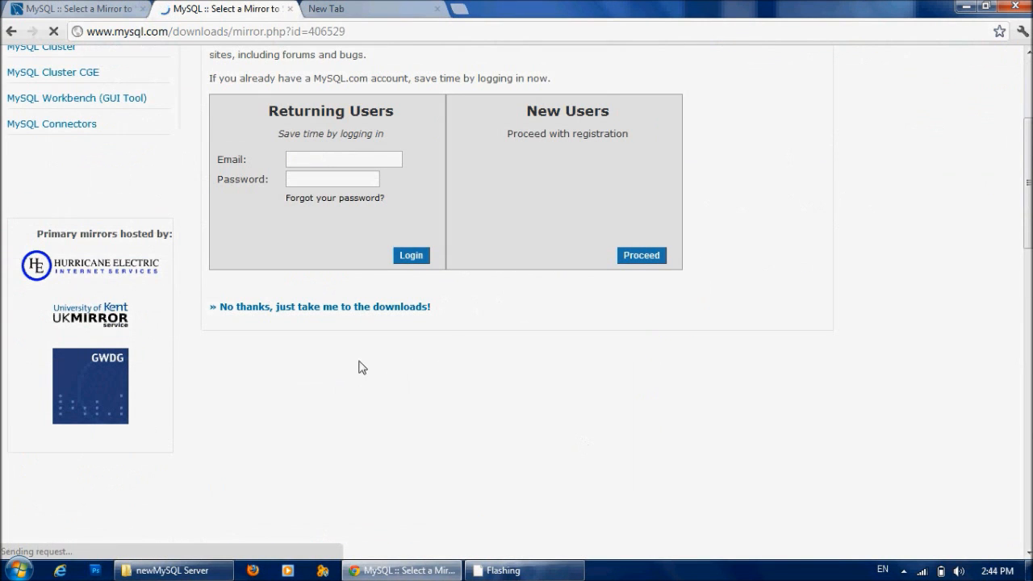
pyautogui.click(266, 307)
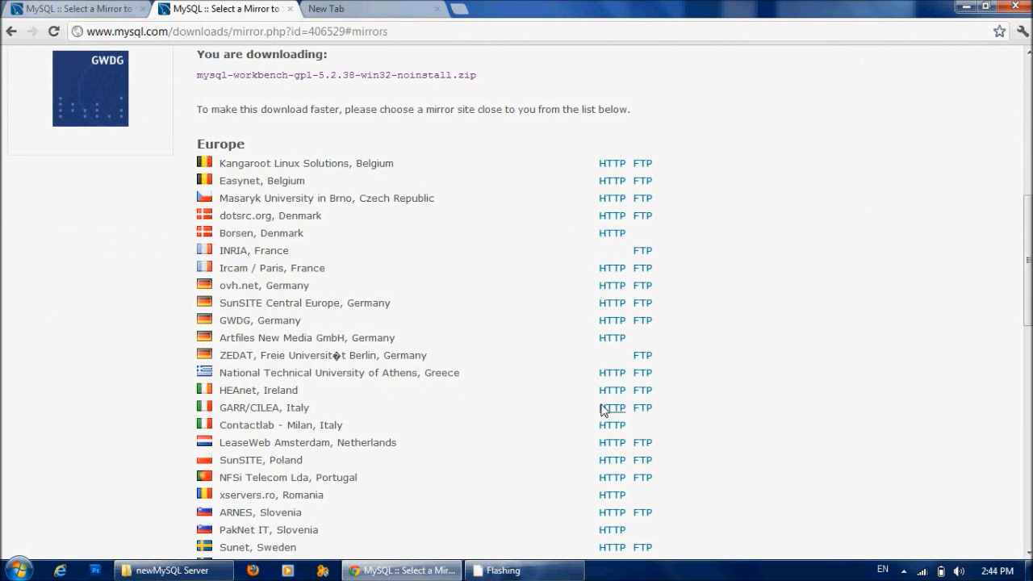
# Start downloading the Workbench archive over HTTP from the JAIST, Japan mirror.
pyautogui.scroll(-4, 604, 410)
pyautogui.scroll(-4, 605, 408)
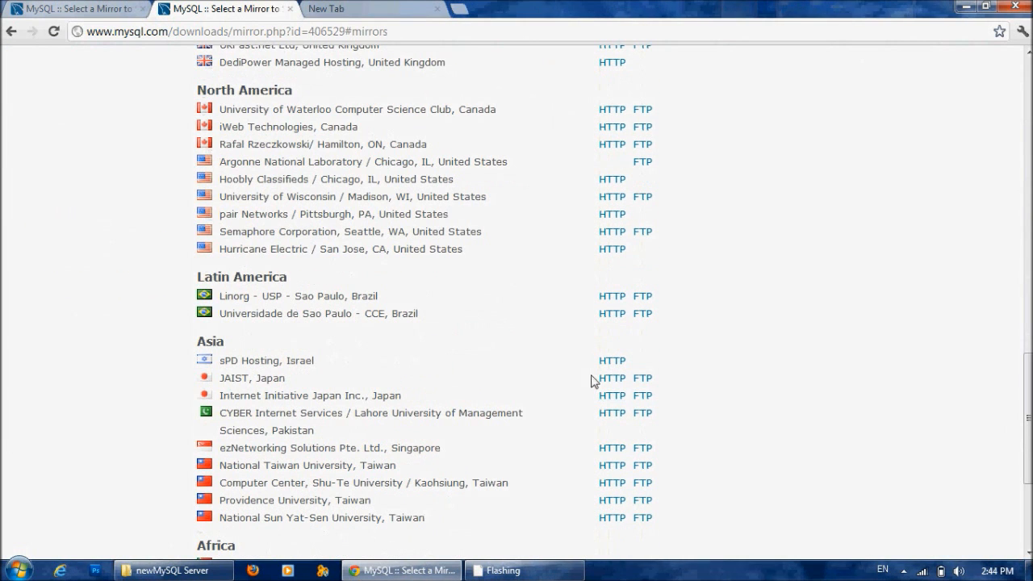
pyautogui.click(603, 379)
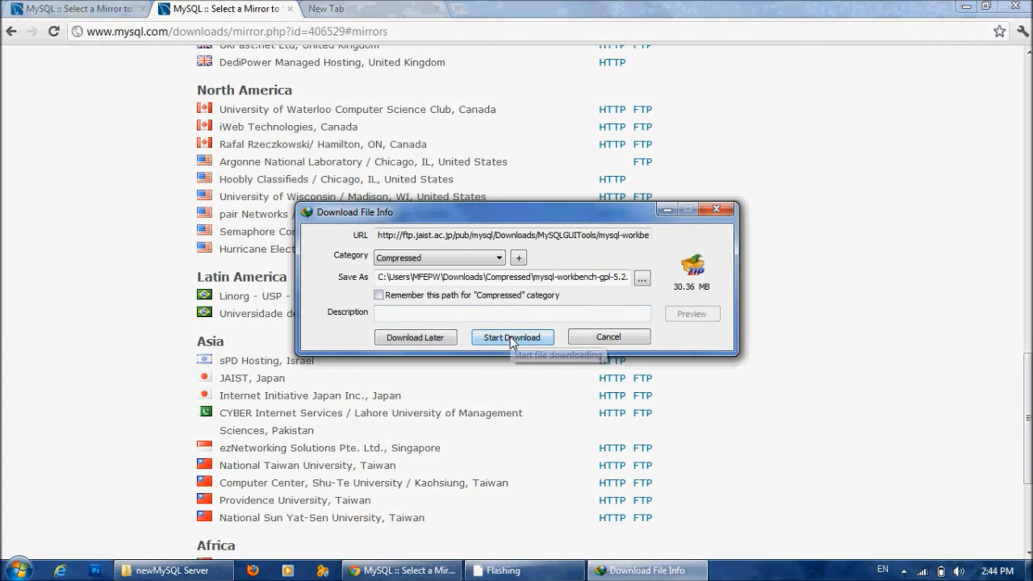
pyautogui.click(511, 340)
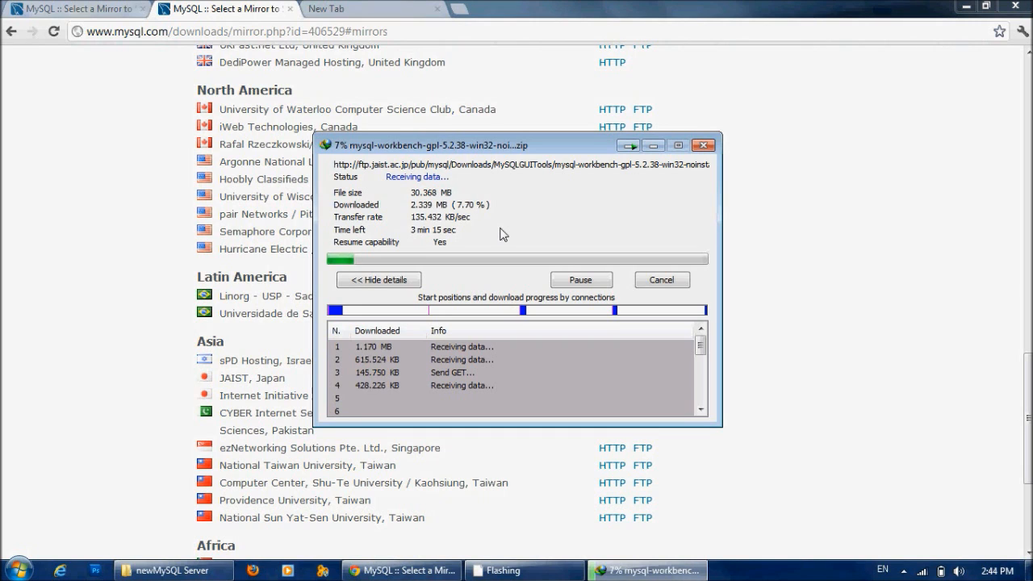
# Pause the Workbench download, close its progress window and minimize the browser.
pyautogui.click(563, 282)
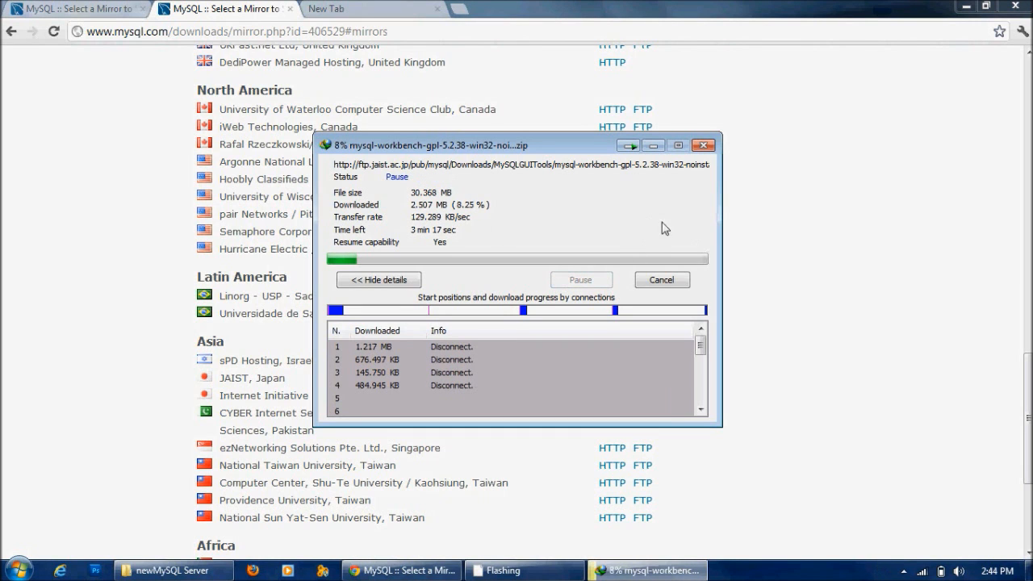
pyautogui.click(702, 150)
pyautogui.click(331, 8)
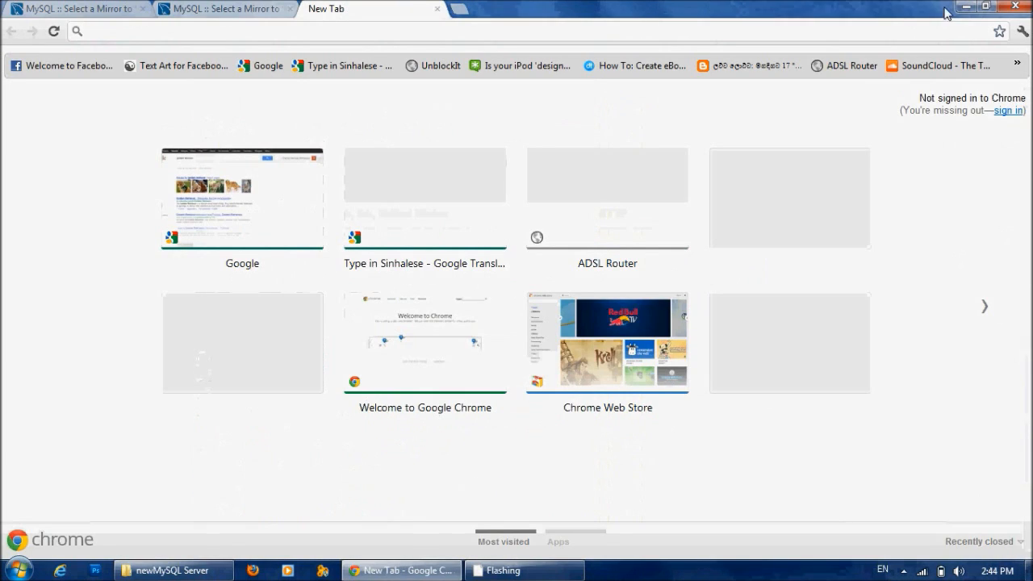
pyautogui.click(962, 6)
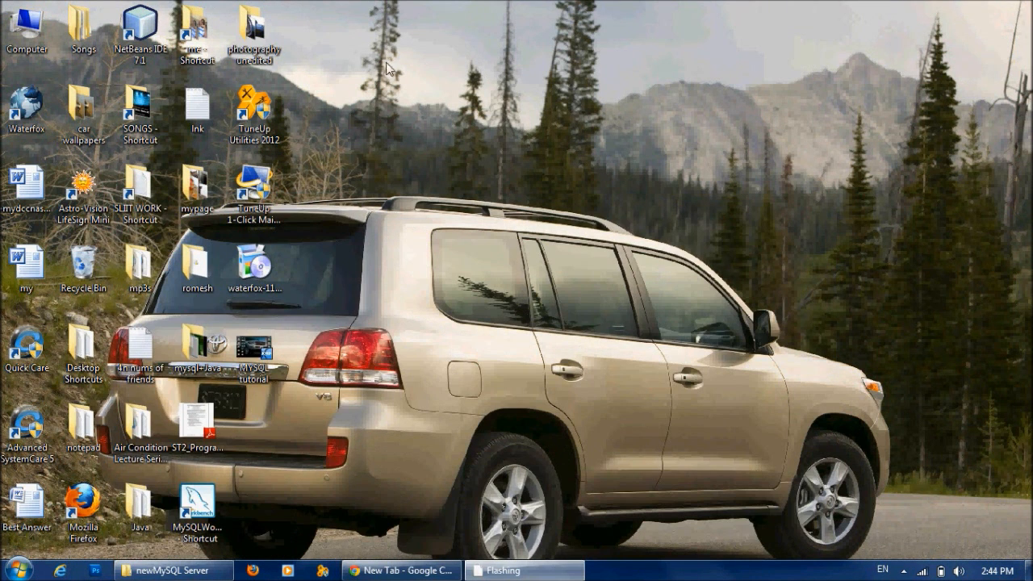
# Open the Software folder inside the personal folder on the C: drive in Windows Explorer.
pyautogui.doubleClick(26, 28)
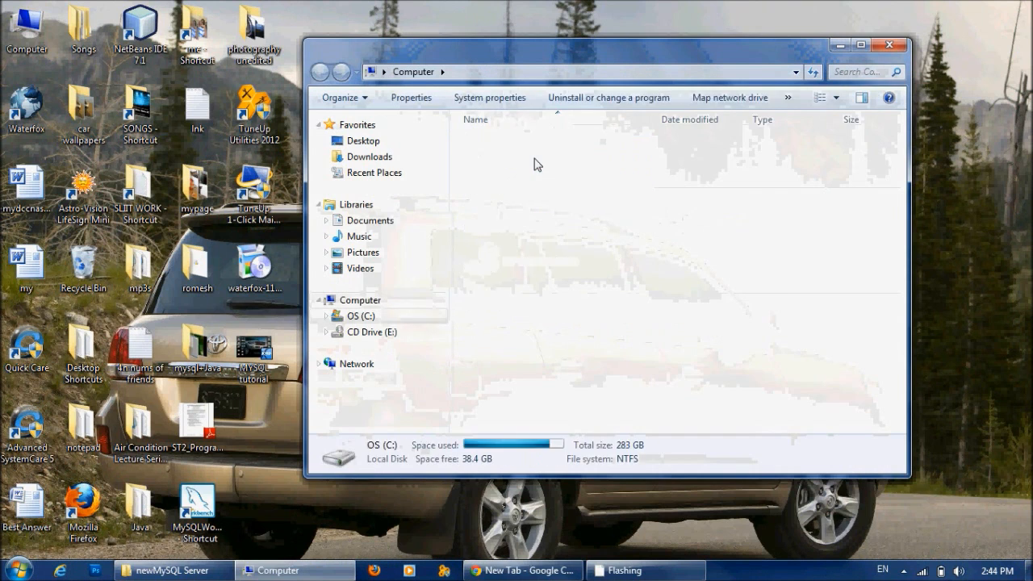
pyautogui.doubleClick(508, 161)
pyautogui.doubleClick(490, 172)
pyautogui.click(522, 247)
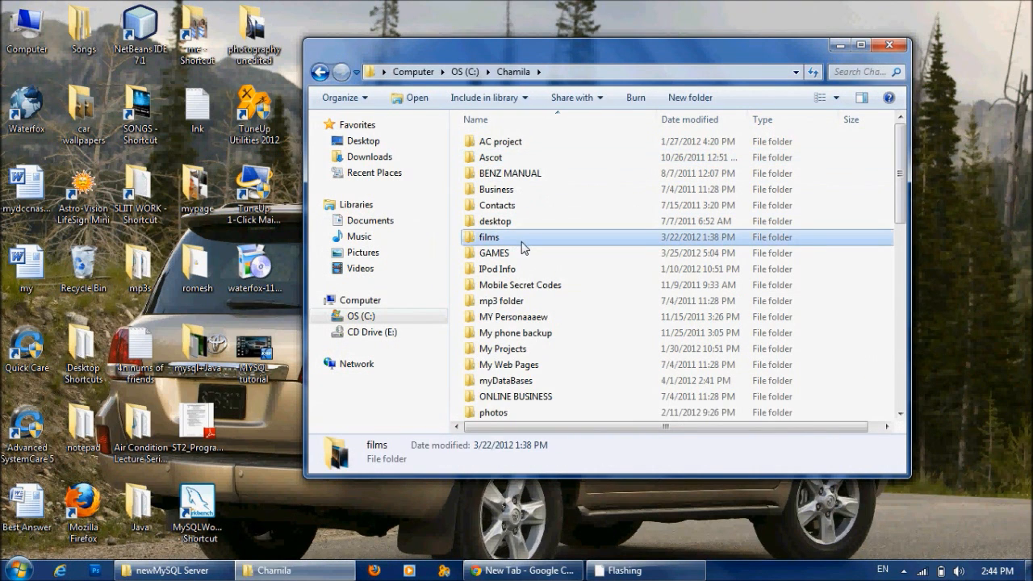
pyautogui.write('so')
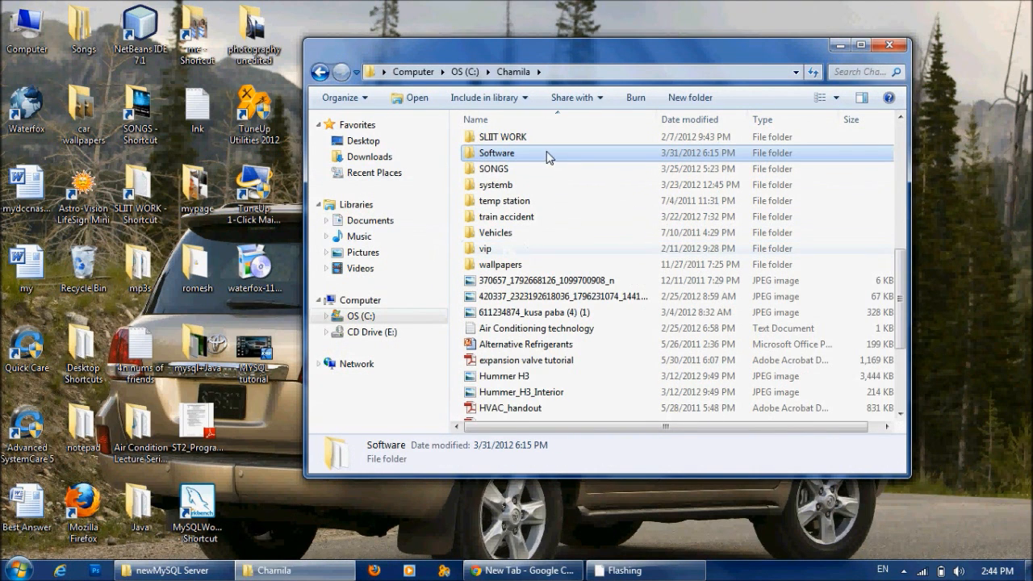
pyautogui.doubleClick(546, 155)
# Open the MY SQL Work Bench folder inside the MySQL folder.
pyautogui.click(571, 287)
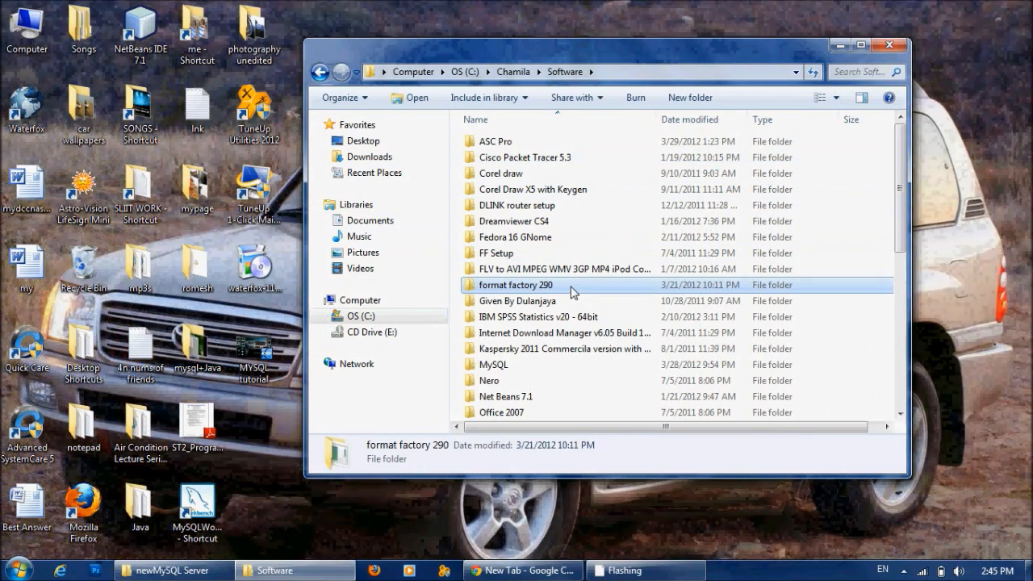
pyautogui.doubleClick(511, 366)
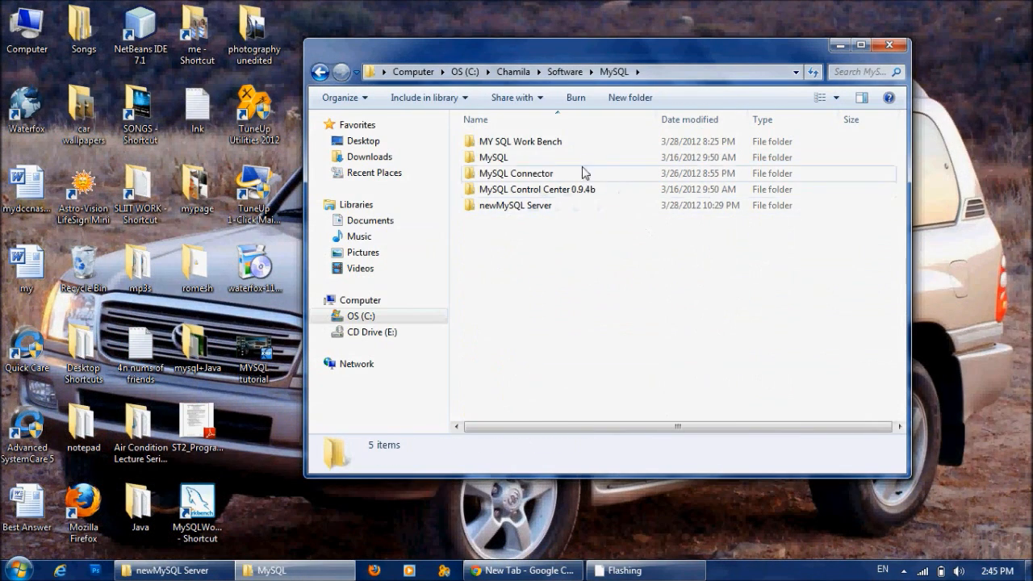
pyautogui.click(536, 145)
pyautogui.doubleClick(536, 143)
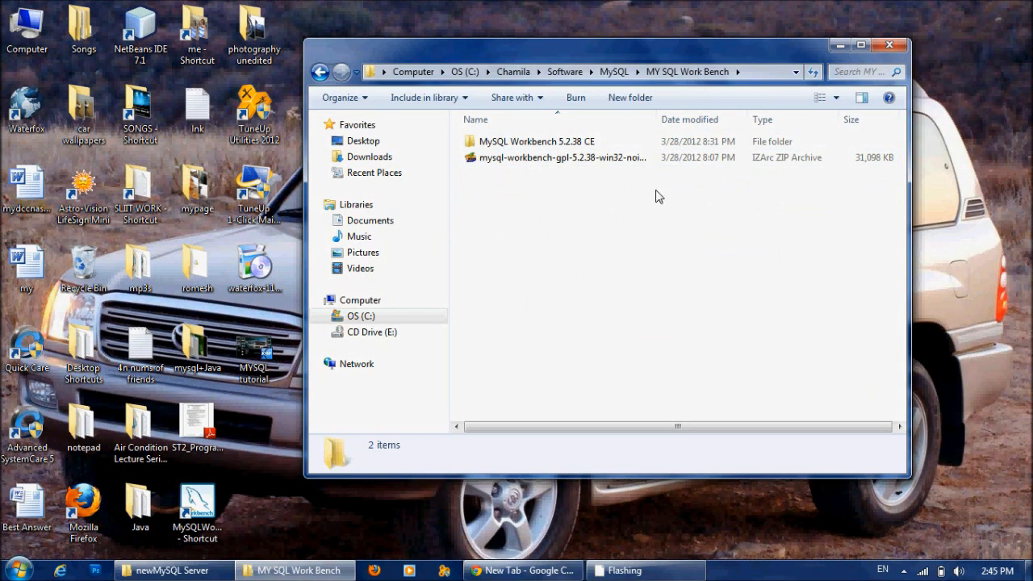
# Examine the extraction options offered for the mysql-workbench-gpl-5.2.38 ZIP archive and dismiss them.
pyautogui.click(656, 162)
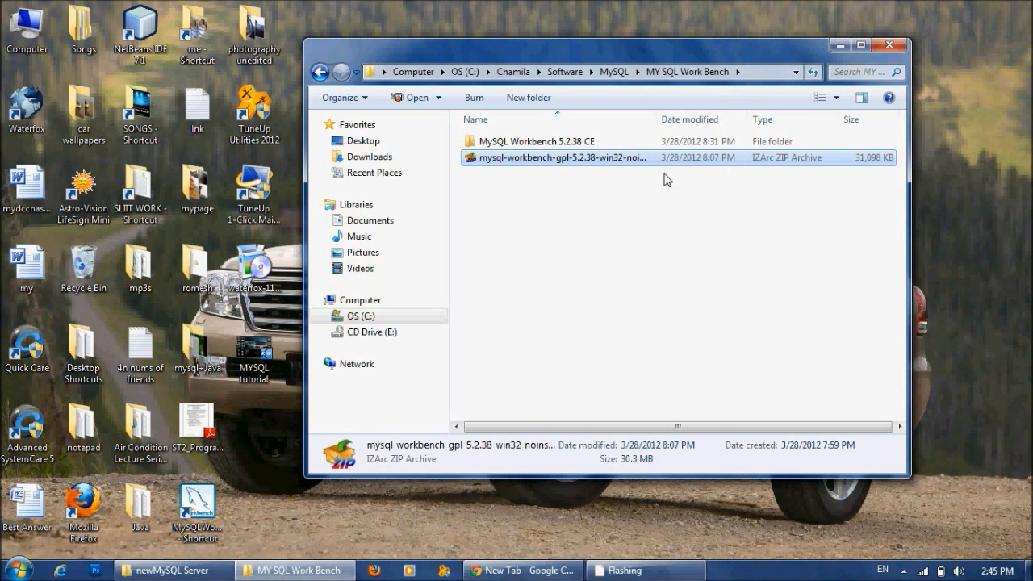
pyautogui.rightClick(646, 202)
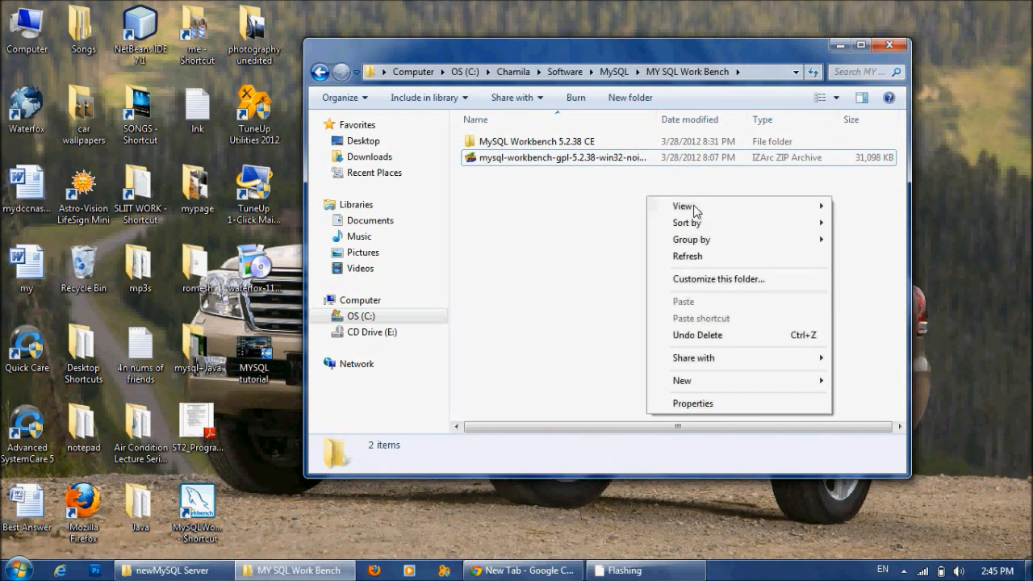
pyautogui.click(695, 263)
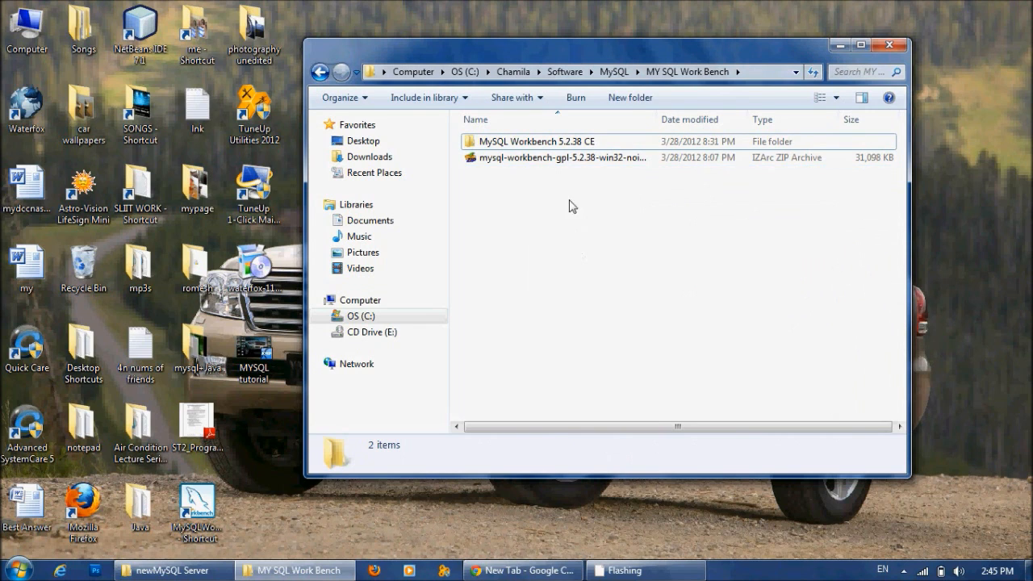
pyautogui.click(561, 159)
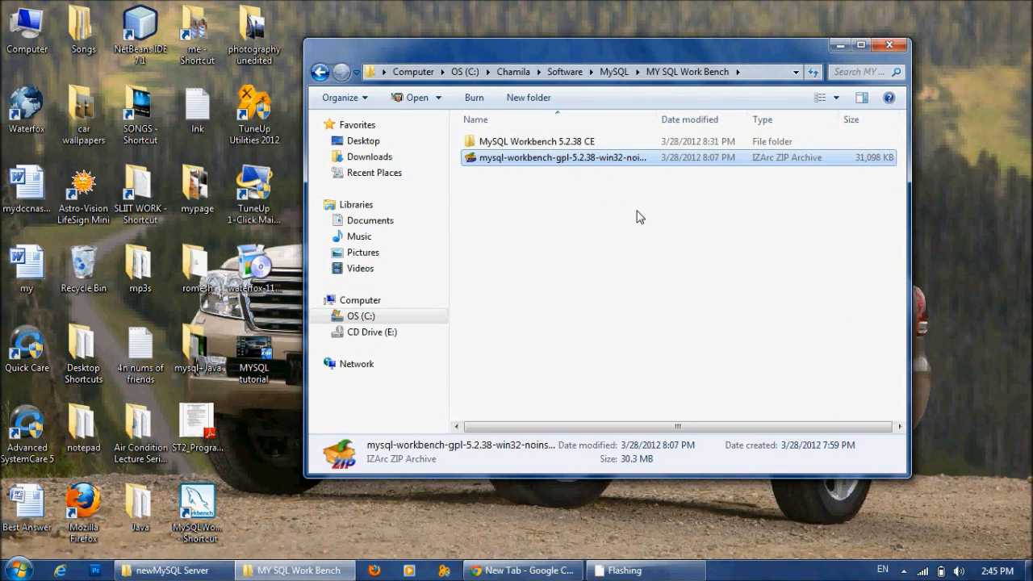
pyautogui.rightClick(605, 165)
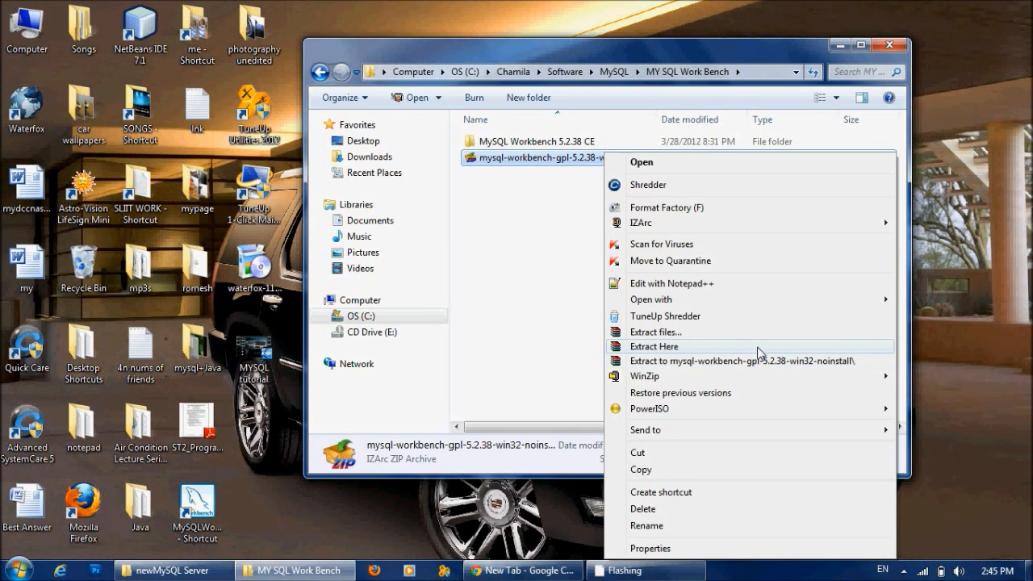
pyautogui.click(557, 269)
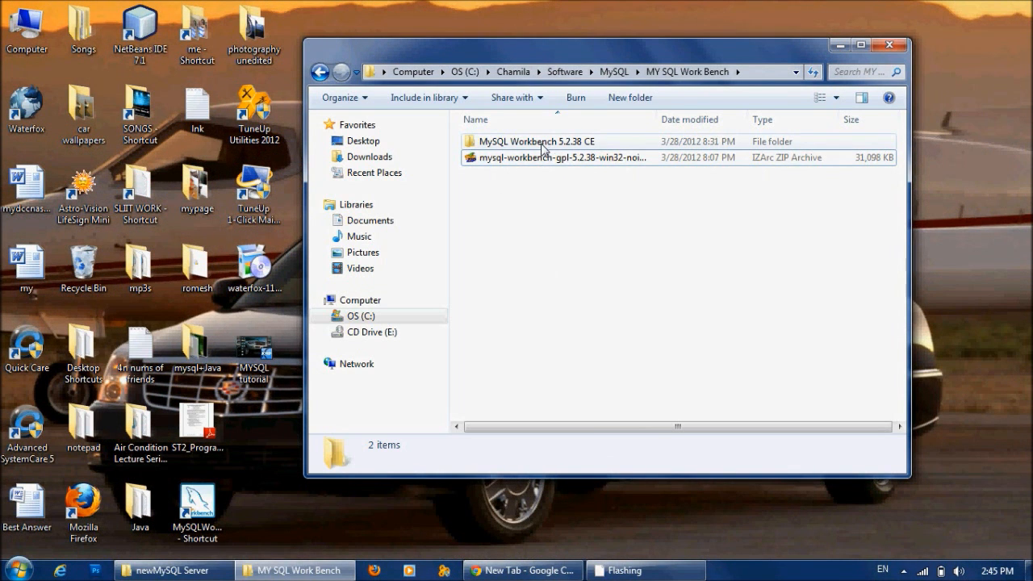
# Launch the MySQLWorkbench application from the MySQL Workbench 5.2.38 CE folder.
pyautogui.click(524, 148)
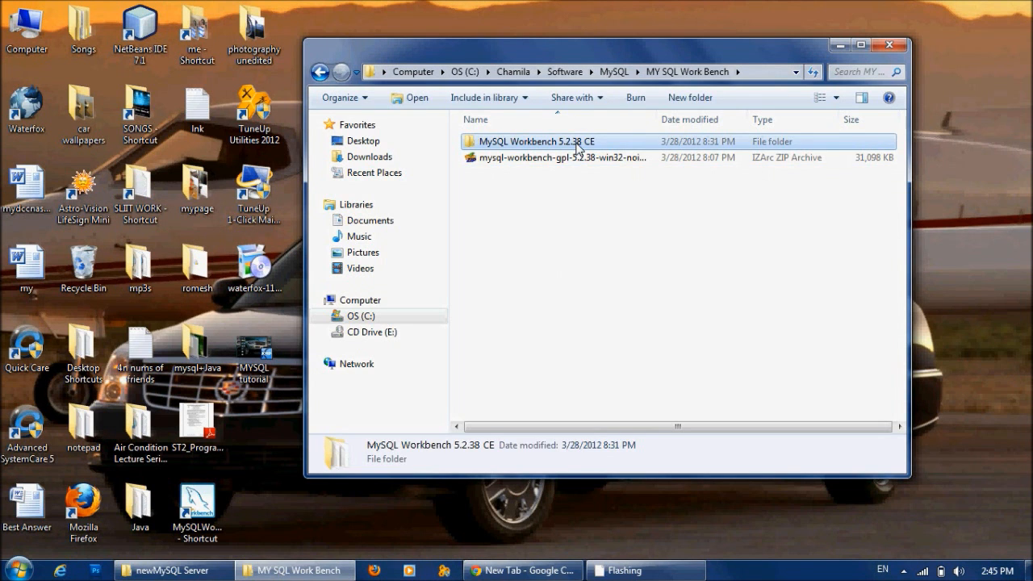
pyautogui.doubleClick(576, 147)
pyautogui.scroll(-7, 748, 250)
pyautogui.scroll(-7, 748, 255)
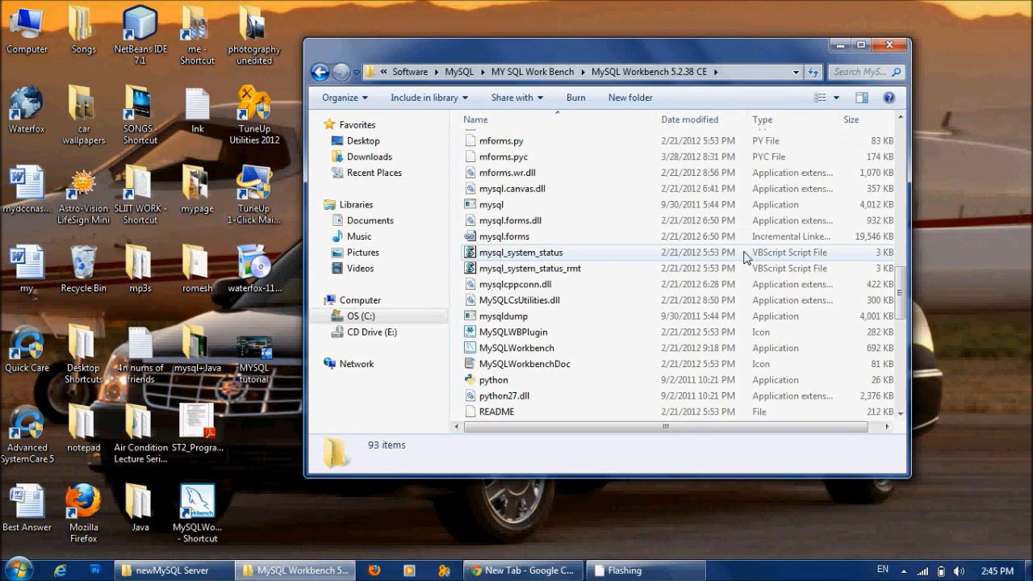
pyautogui.scroll(-2, 746, 257)
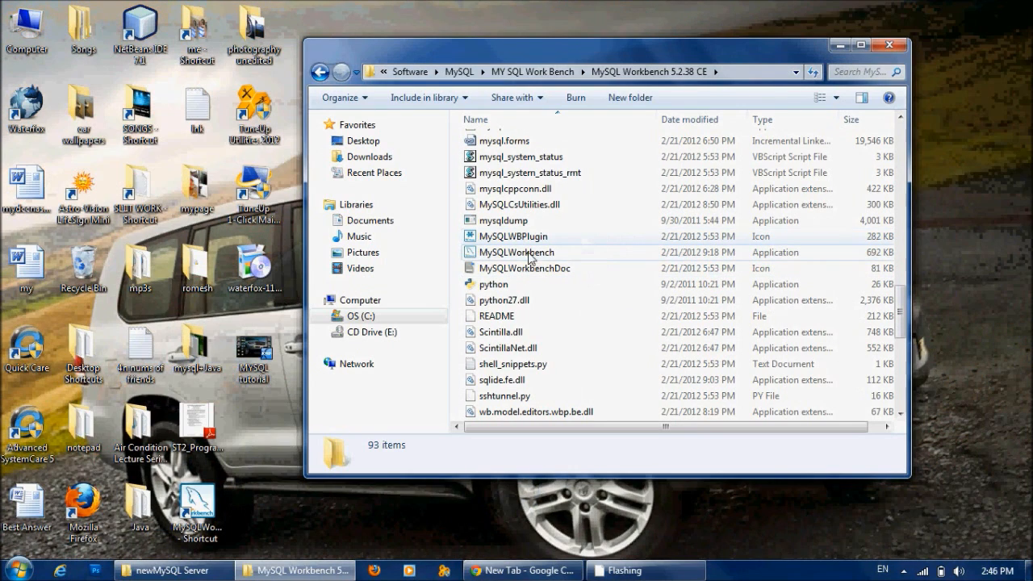
pyautogui.click(537, 252)
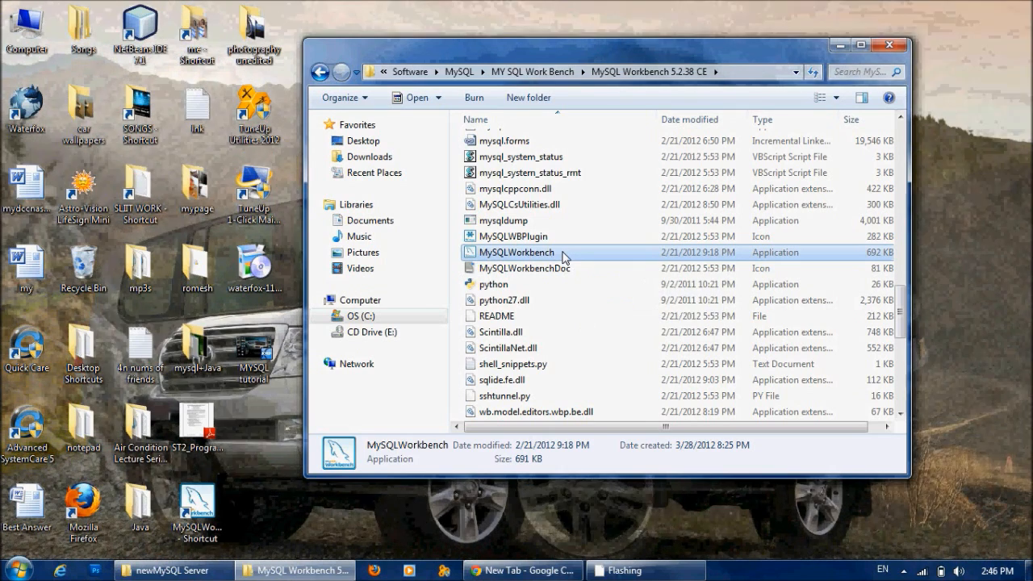
pyautogui.doubleClick(564, 257)
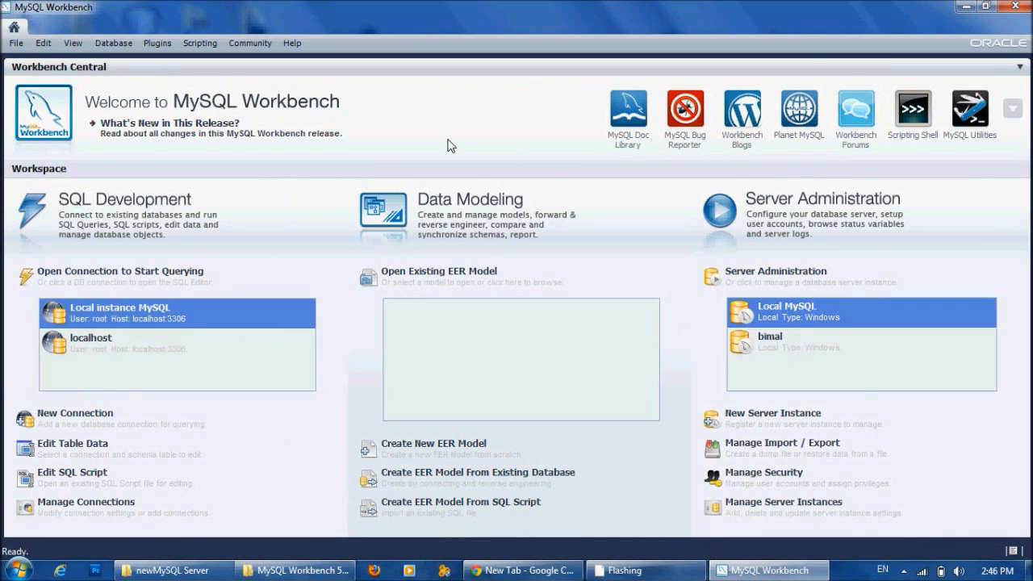
pyautogui.click(111, 355)
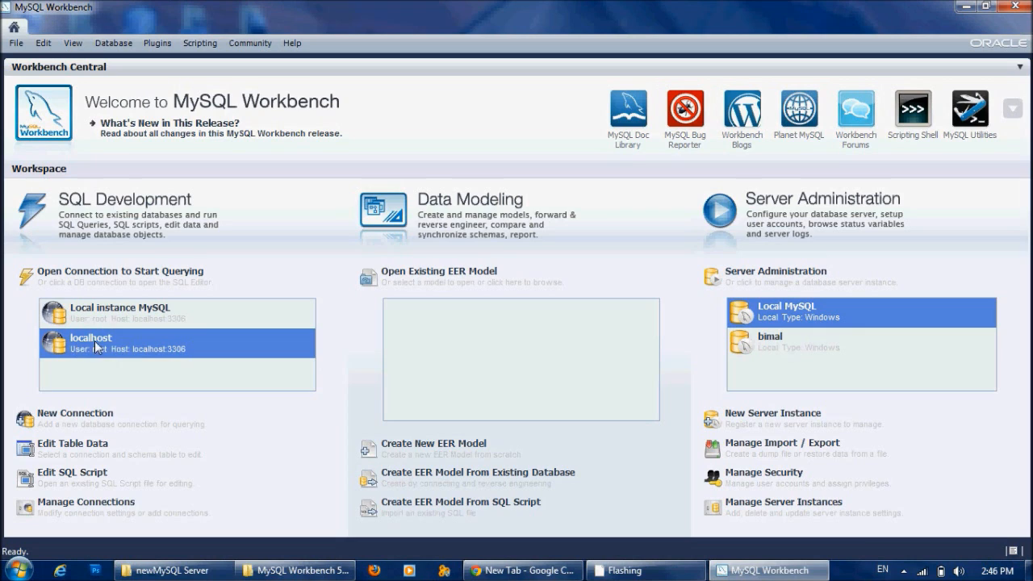
pyautogui.click(175, 377)
pyautogui.click(185, 355)
pyautogui.click(188, 374)
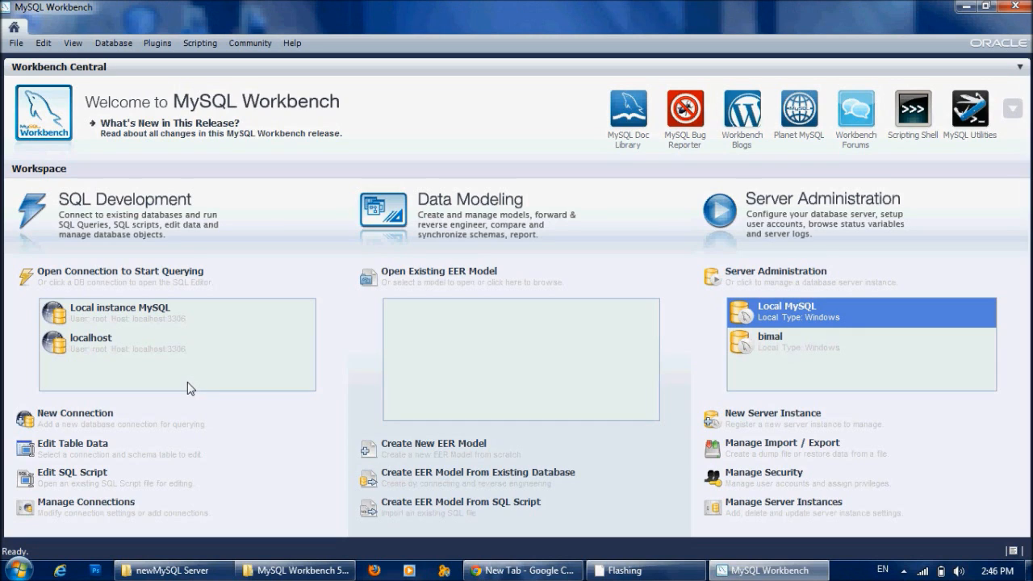
# Open the localhost connection for SQL development, entering the root account's password.
pyautogui.click(91, 343)
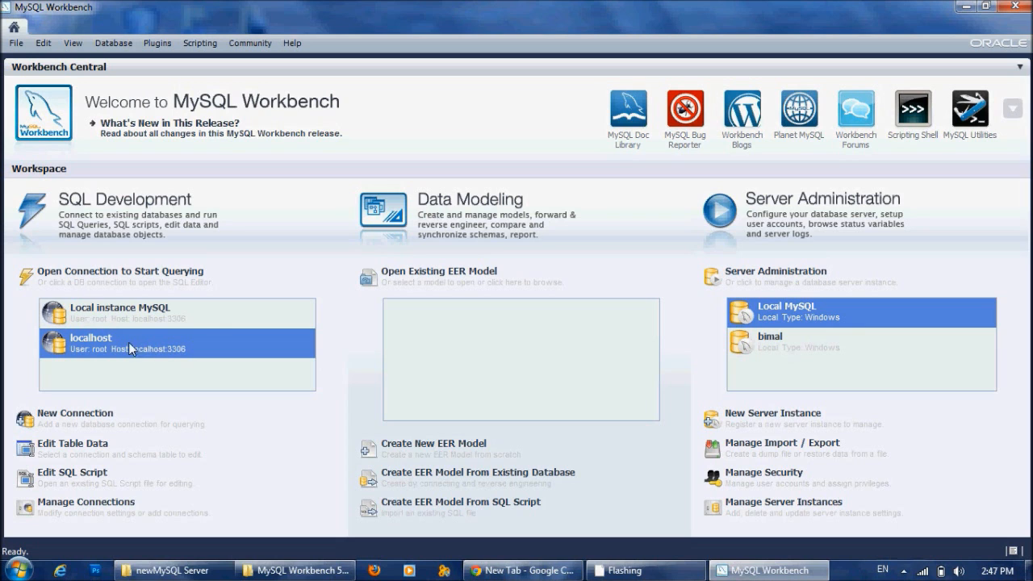
pyautogui.doubleClick(163, 347)
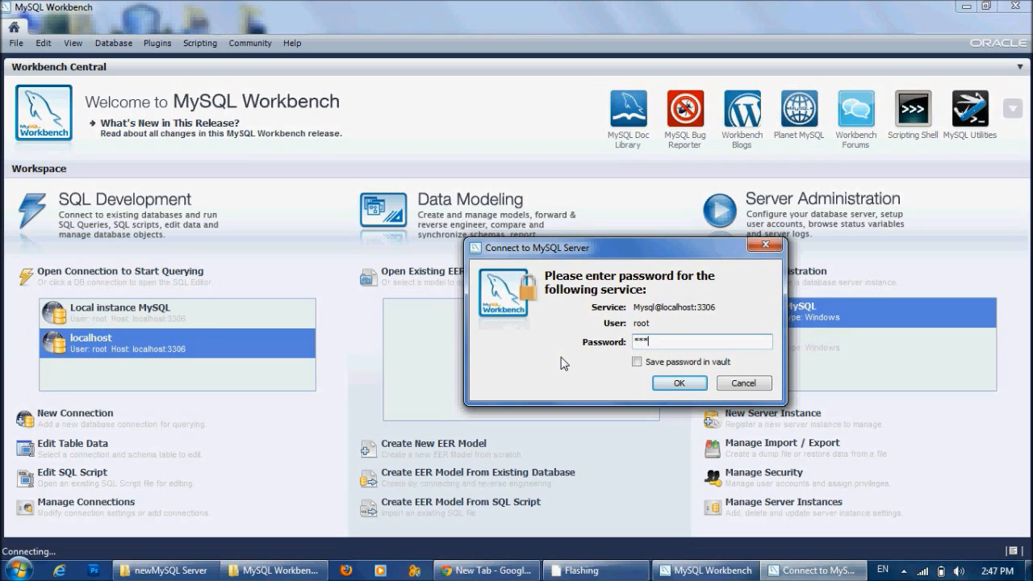
pyautogui.write('***')
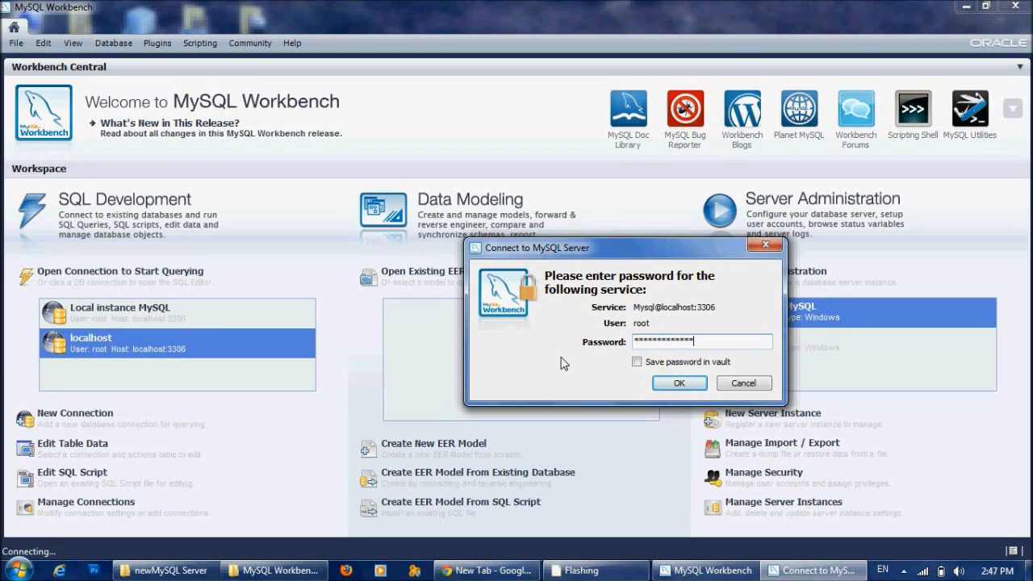
pyautogui.click(677, 383)
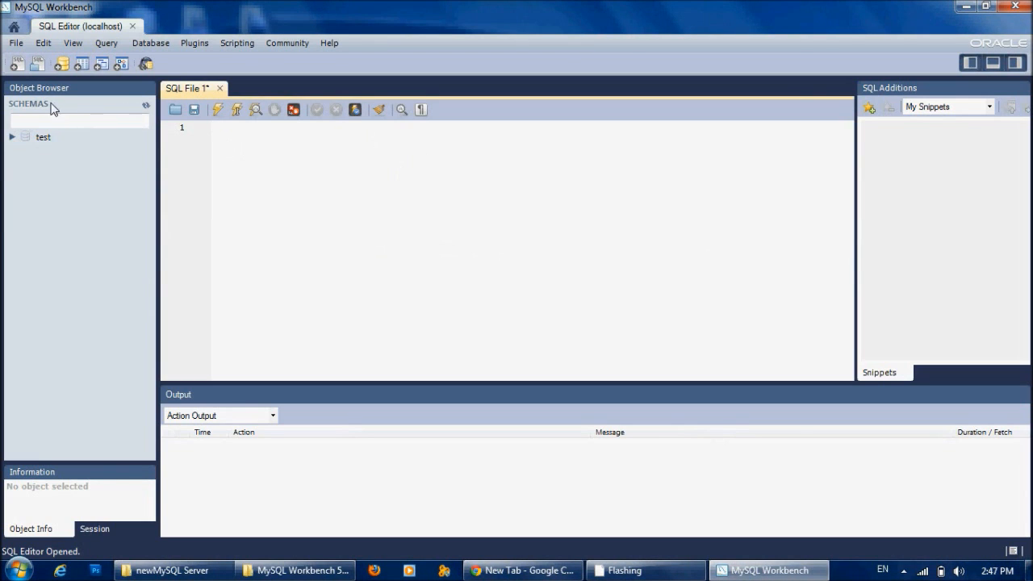
# Inspect the object groups inside the test schema, collapse it and look over the commands available for it.
pyautogui.click(31, 140)
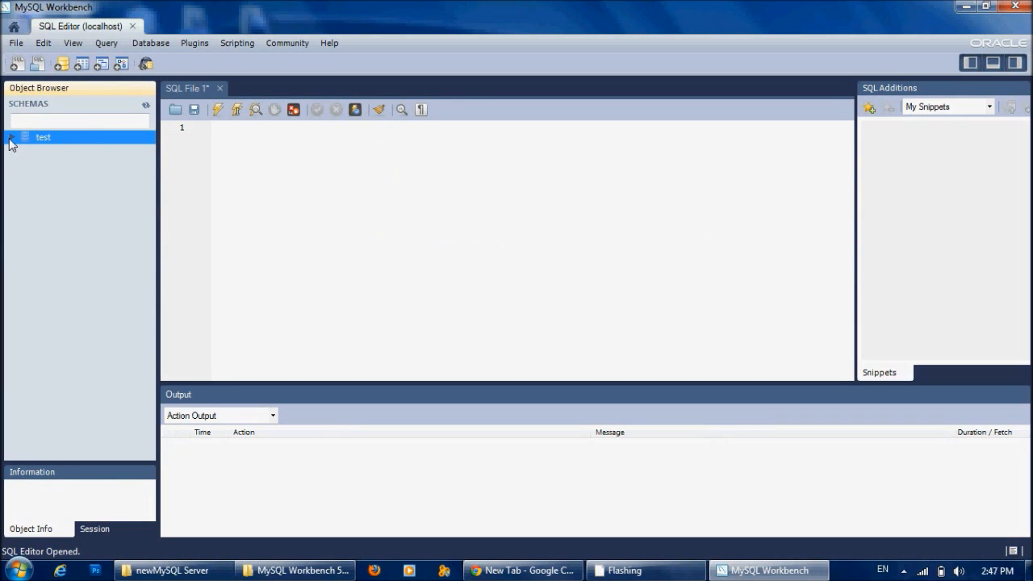
pyautogui.click(11, 140)
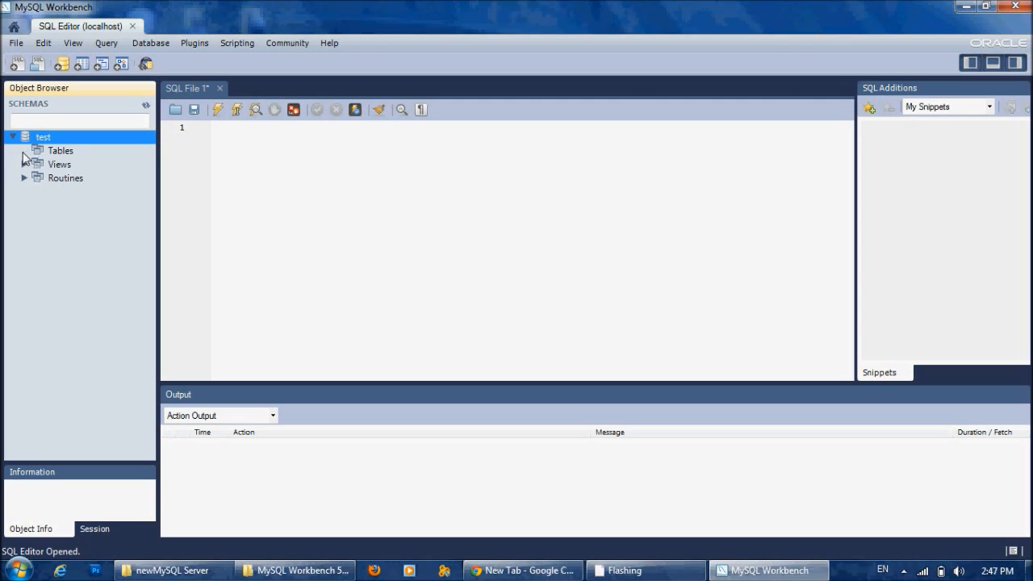
pyautogui.click(55, 154)
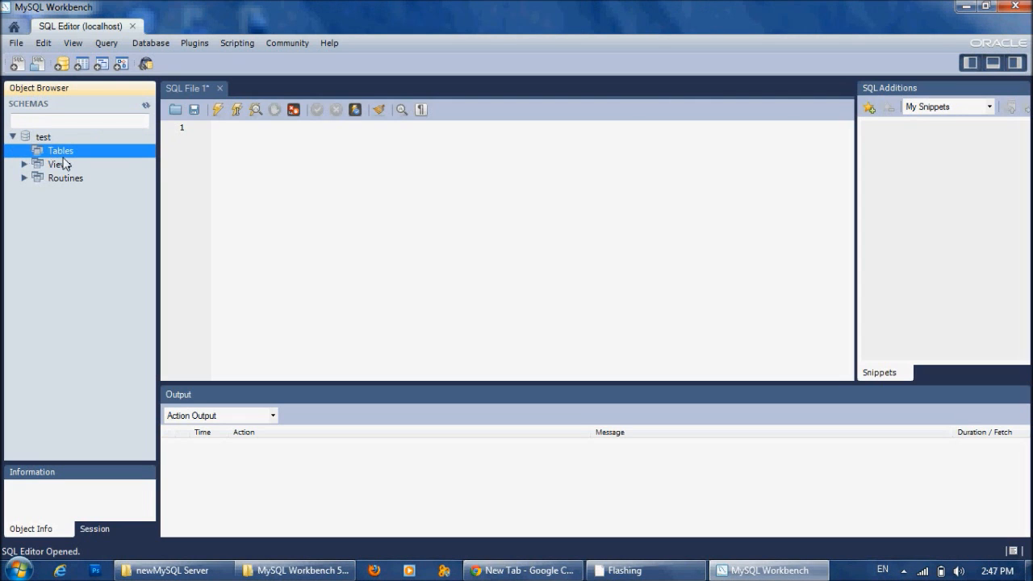
pyautogui.click(12, 137)
pyautogui.click(43, 137)
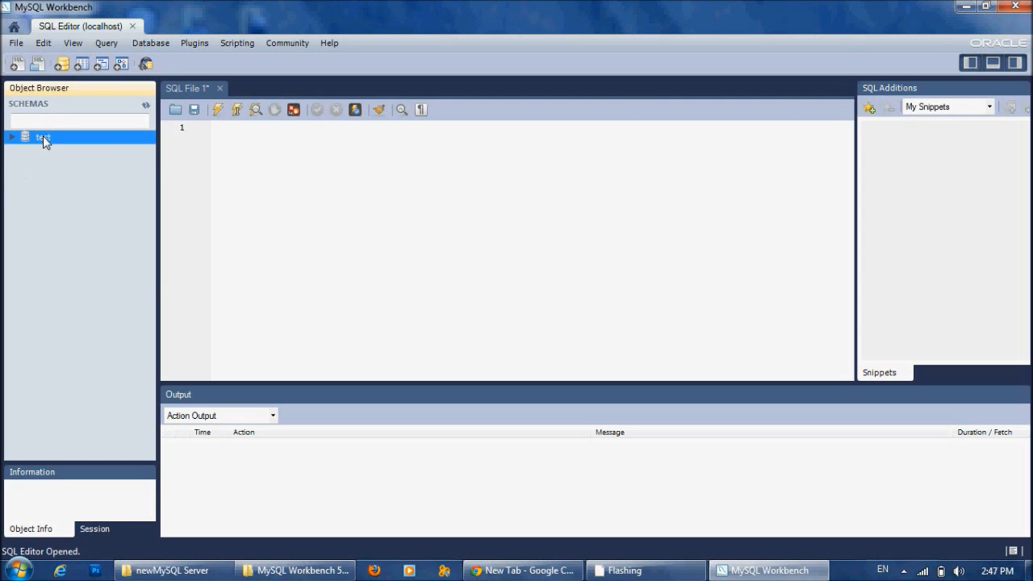
pyautogui.rightClick(43, 138)
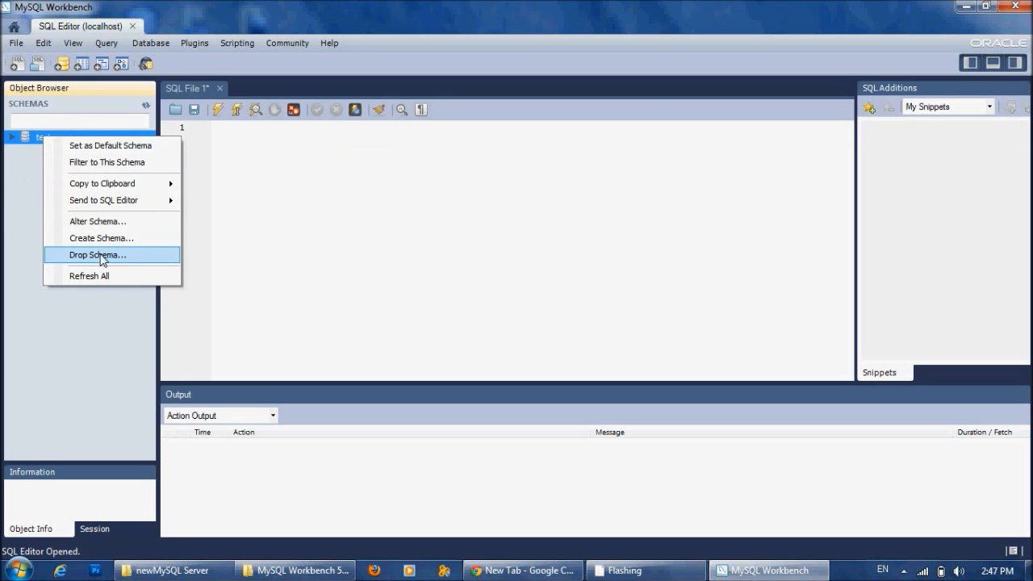
pyautogui.click(14, 185)
pyautogui.click(48, 142)
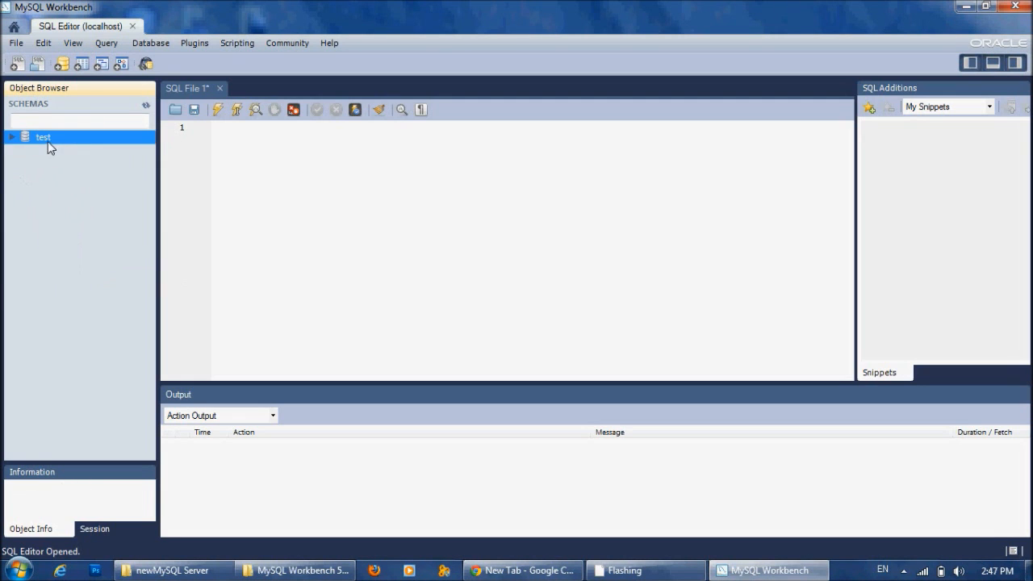
pyautogui.click(67, 180)
pyautogui.click(48, 141)
pyautogui.click(83, 163)
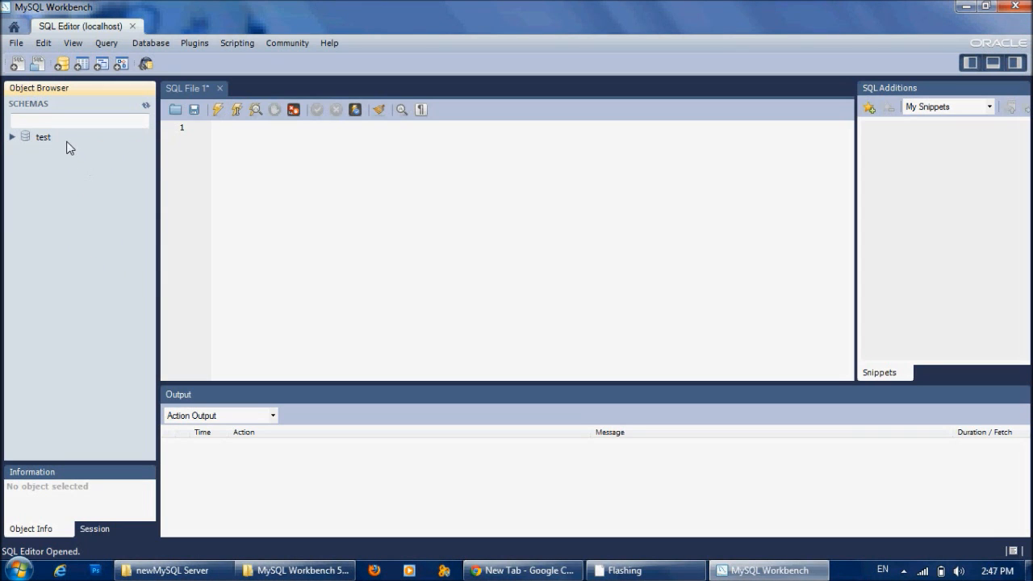
pyautogui.click(66, 141)
pyautogui.click(80, 157)
pyautogui.click(72, 140)
pyautogui.click(84, 162)
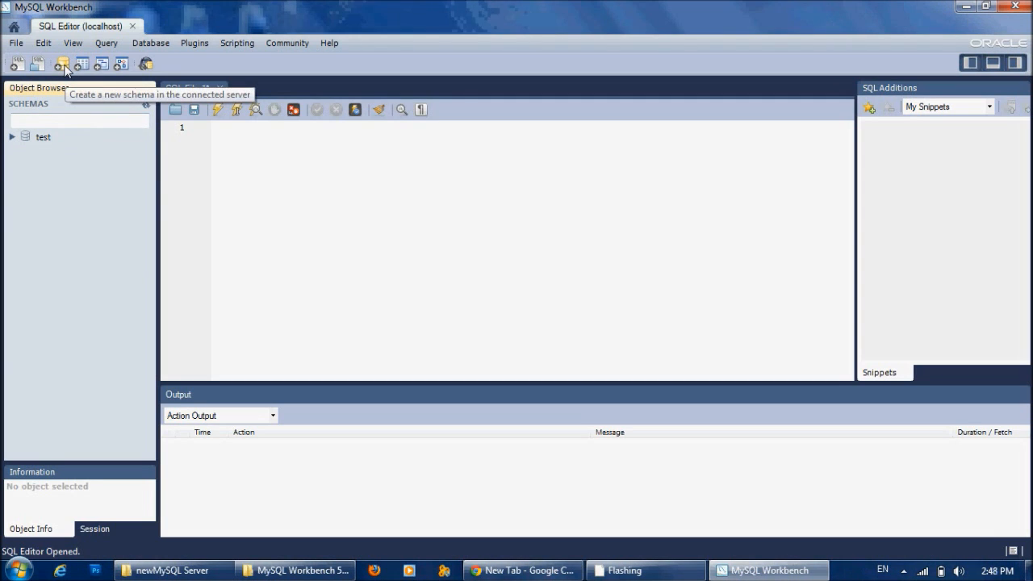
pyautogui.click(59, 121)
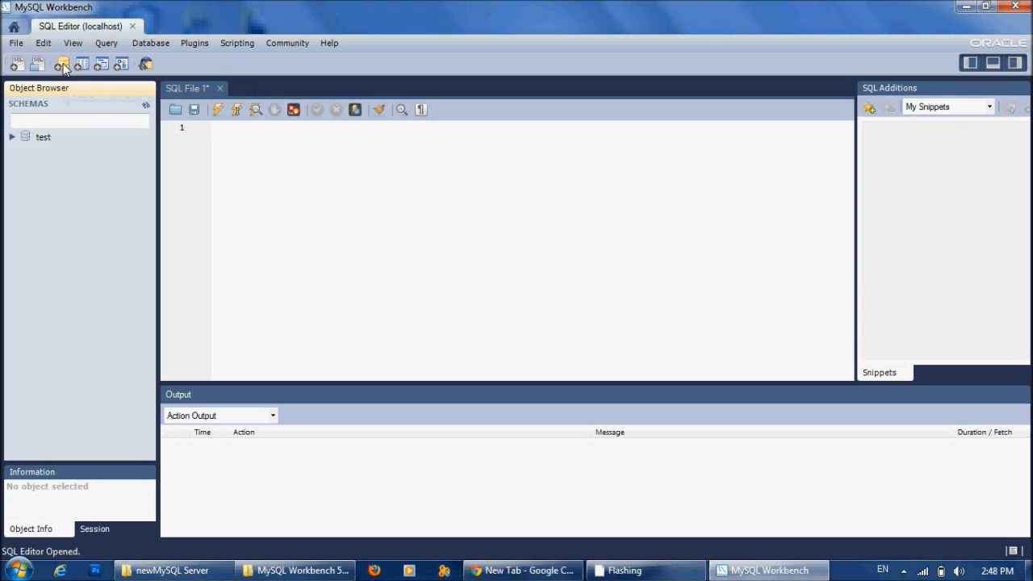
# Start a new schema in the connected server, try a first name as its name, and clear the name again.
pyautogui.click(63, 64)
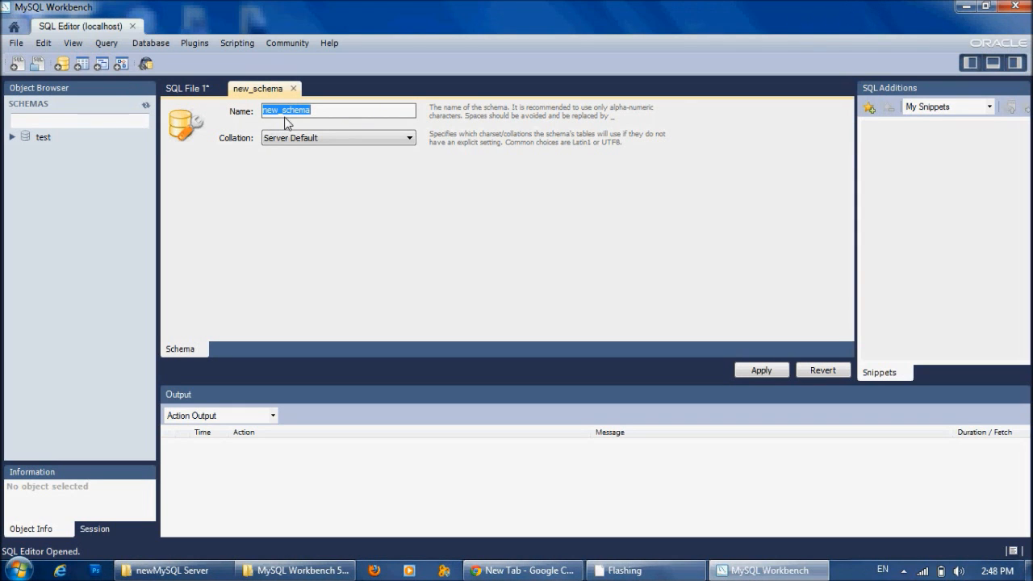
pyautogui.write('Chamila')
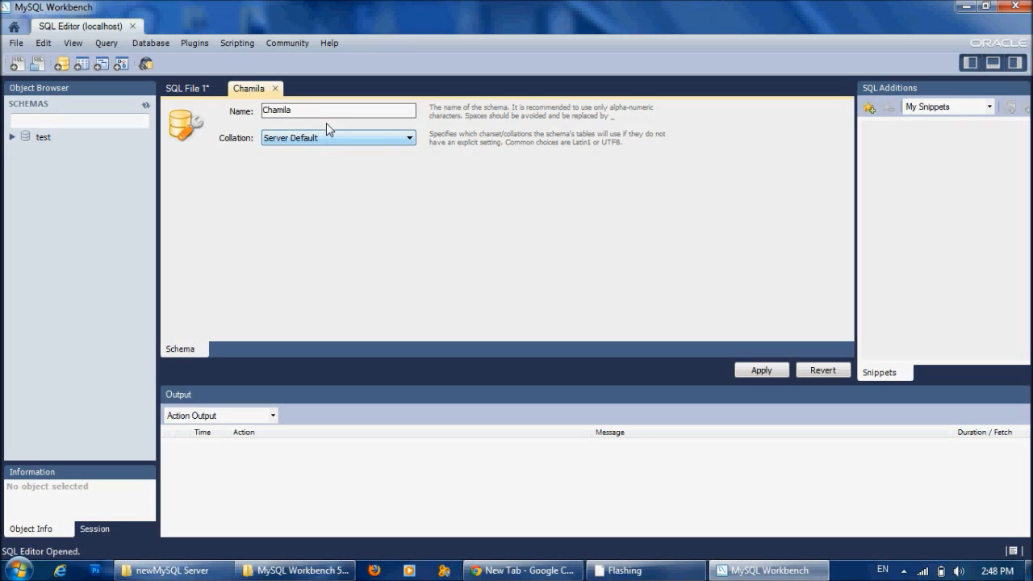
pyautogui.press('BackSpace')
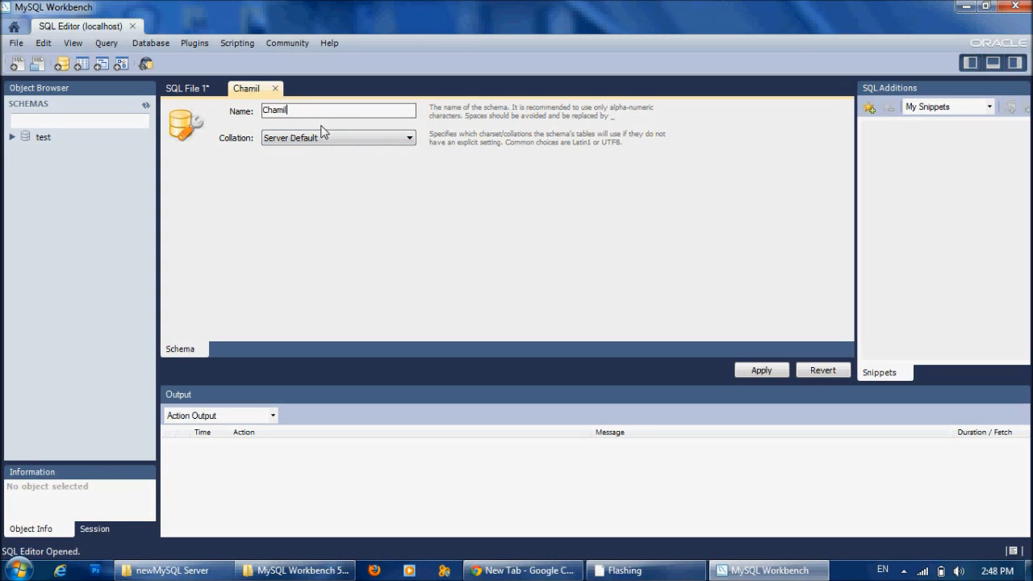
pyautogui.press('BackSpace')
pyautogui.press('BackSpace')
pyautogui.press('BackSpace')
pyautogui.press('BackSpace')
pyautogui.press('BackSpace')
pyautogui.press('BackSpace')
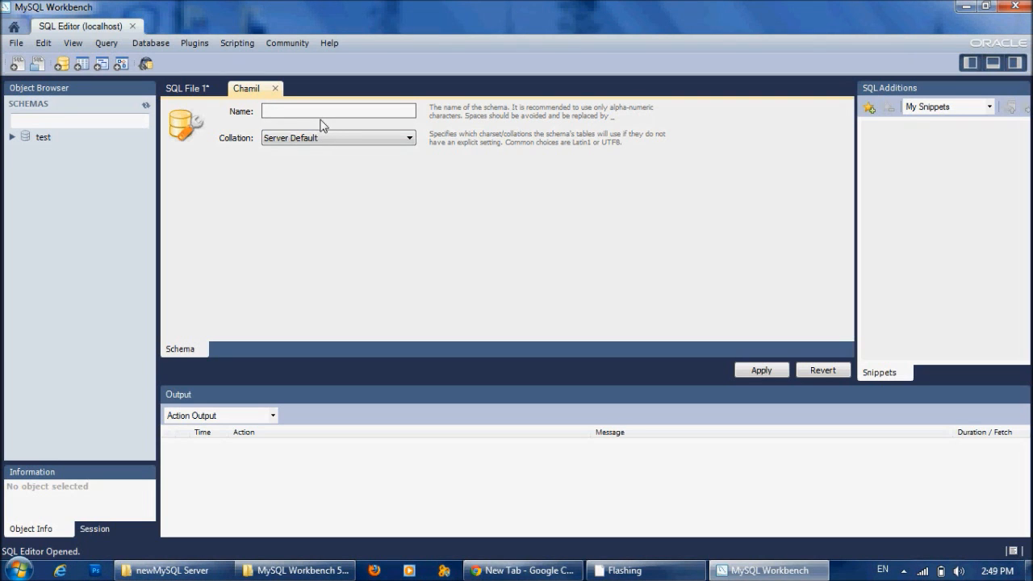
# Name the new schema tutorial and keep its collation at Server Default.
pyautogui.write('tutorial')
pyautogui.click(376, 139)
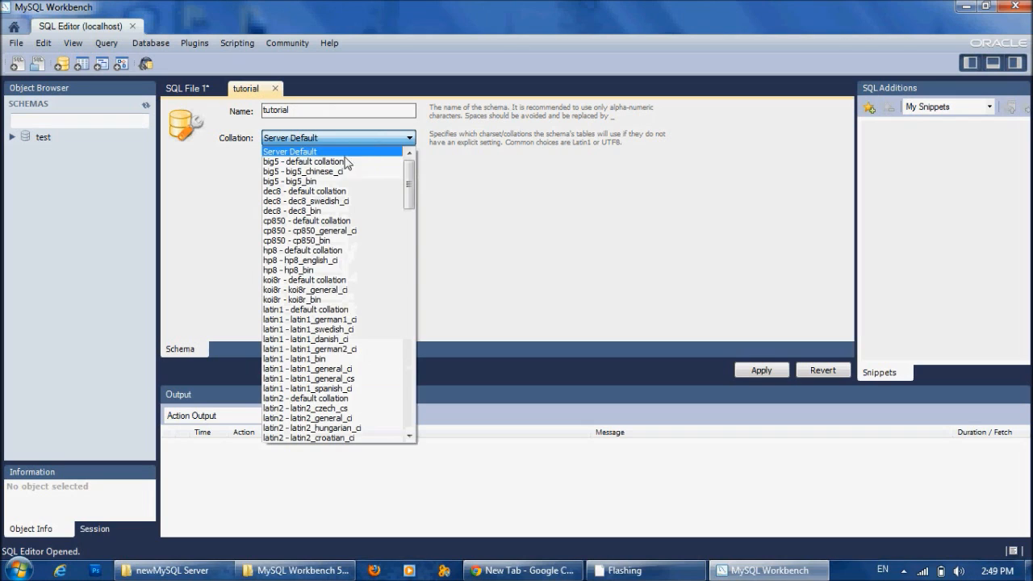
pyautogui.click(284, 153)
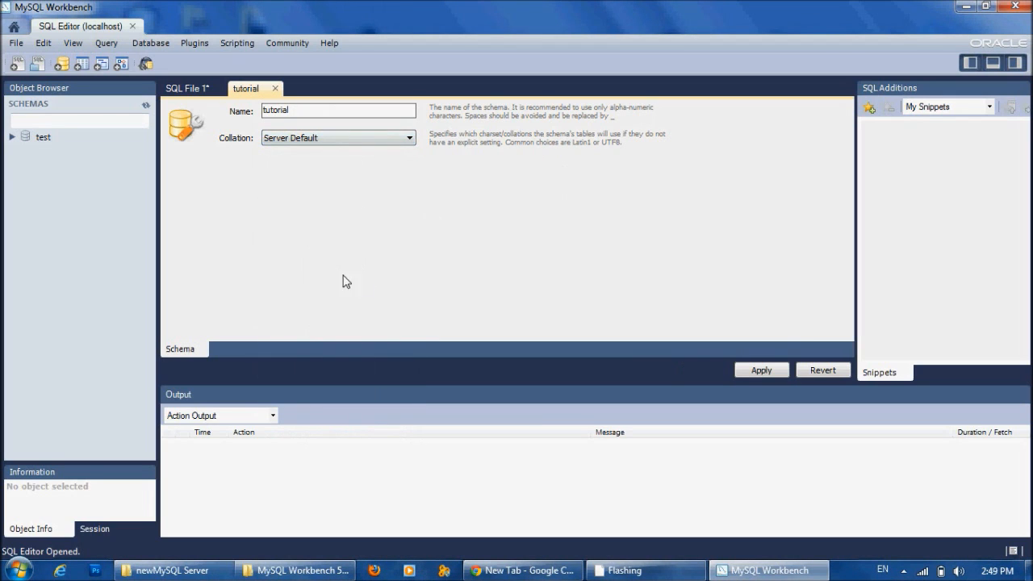
# Submit the tutorial schema for creation and review the CREATE SCHEMA statement in the generated script.
pyautogui.click(762, 370)
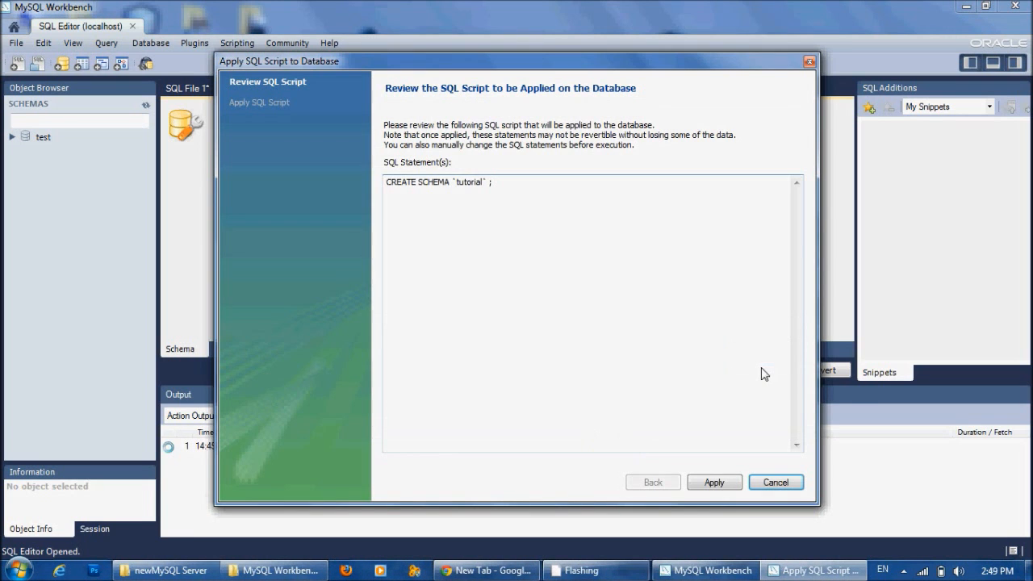
pyautogui.moveTo(510, 186); pyautogui.dragTo(373, 188)
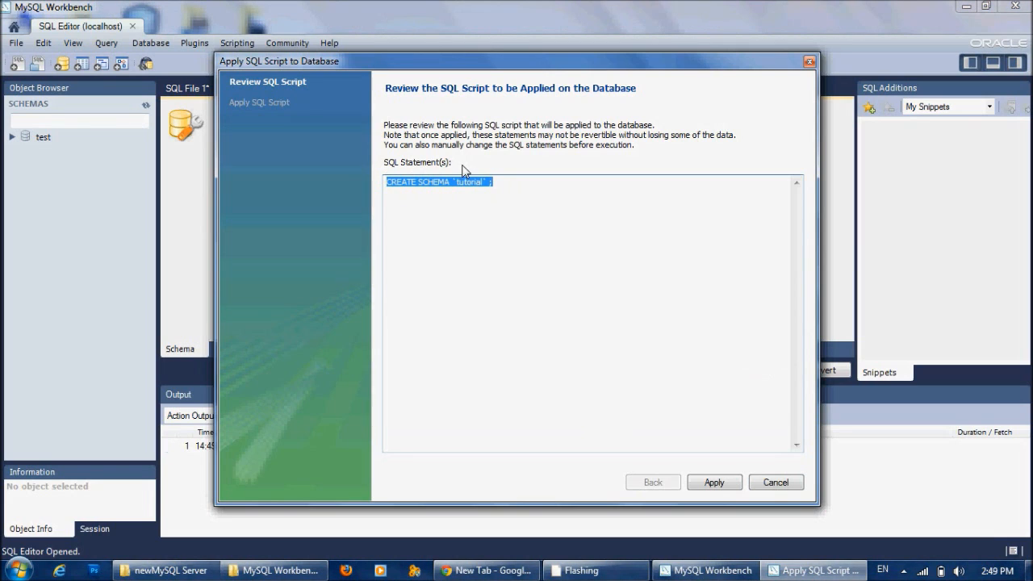
pyautogui.click(501, 188)
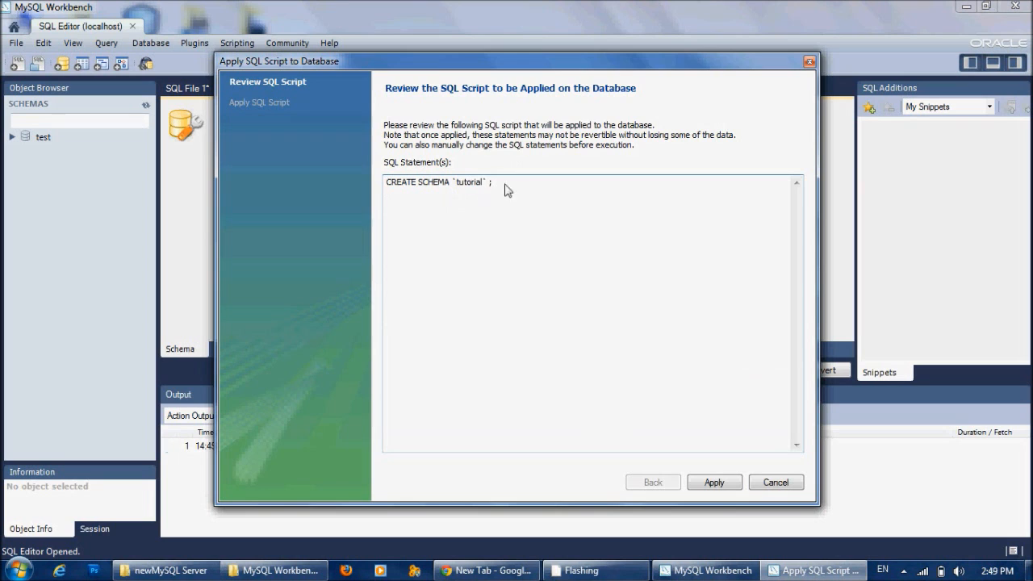
# Apply the CREATE SCHEMA script for tutorial to the database and finish the wizard.
pyautogui.press('Return')
pyautogui.click(383, 187)
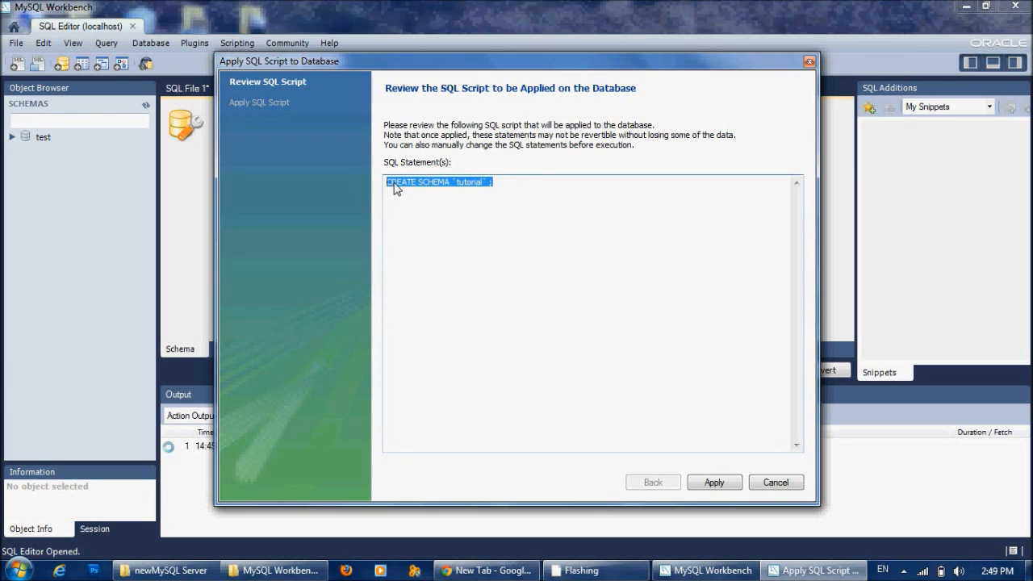
pyautogui.click(498, 186)
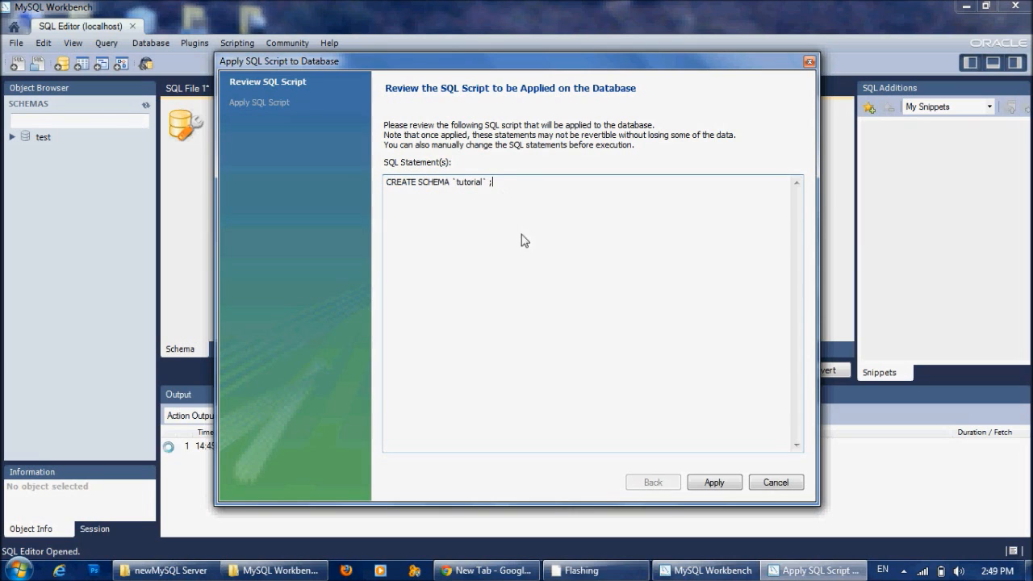
pyautogui.click(711, 482)
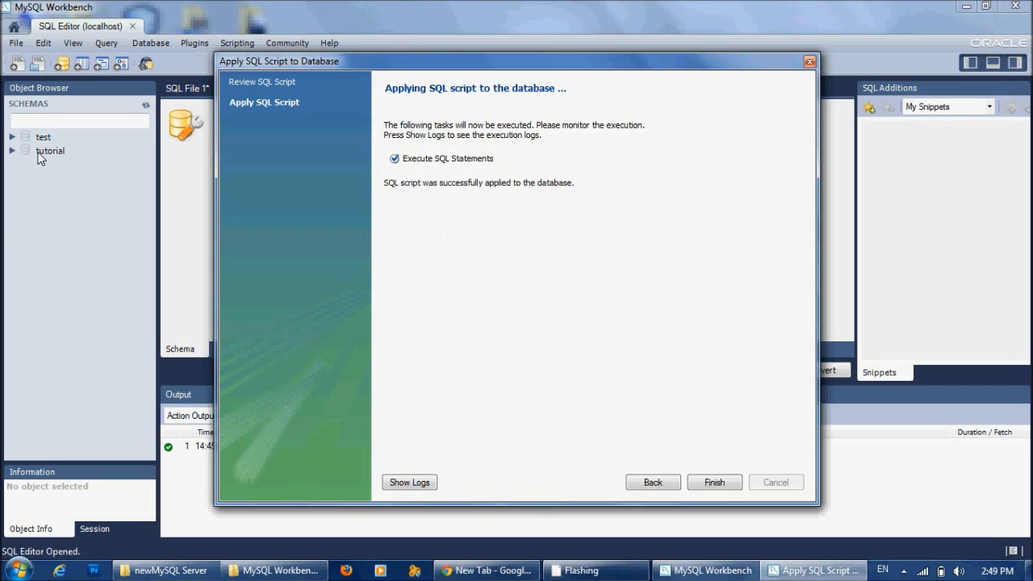
pyautogui.click(715, 482)
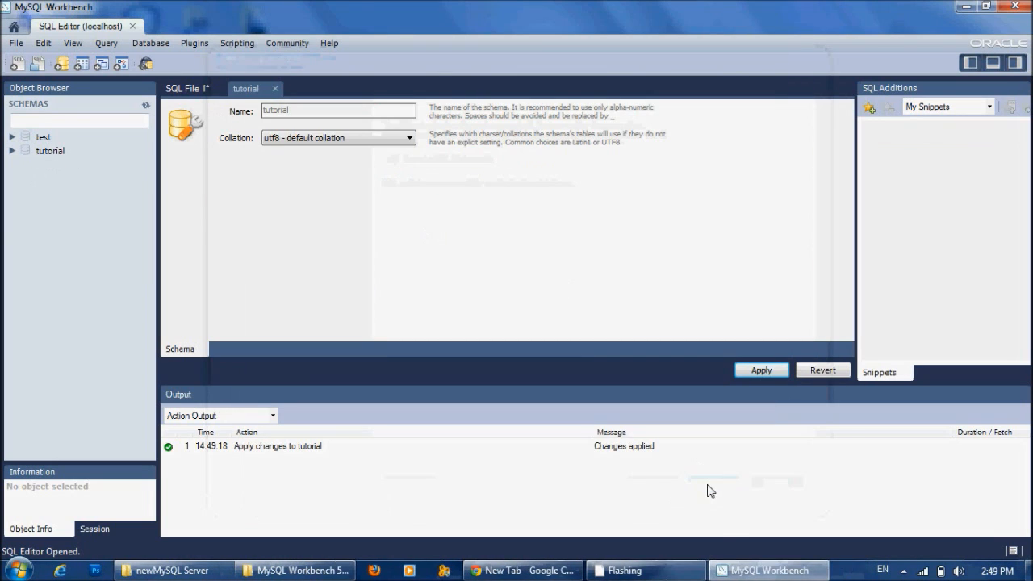
# Expand the tutorial schema and inspect its Tables group and the commands available for it.
pyautogui.click(43, 151)
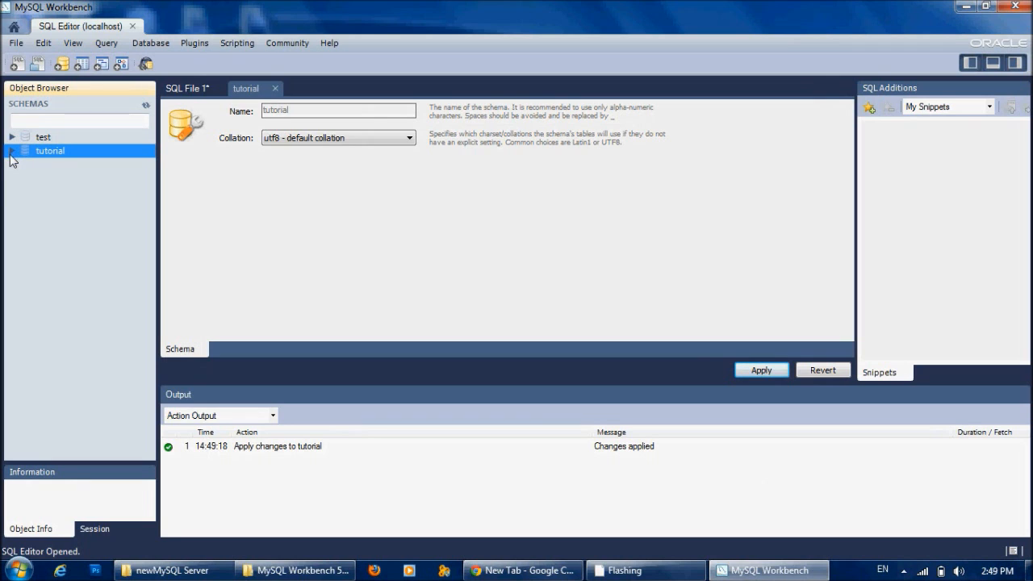
pyautogui.click(11, 151)
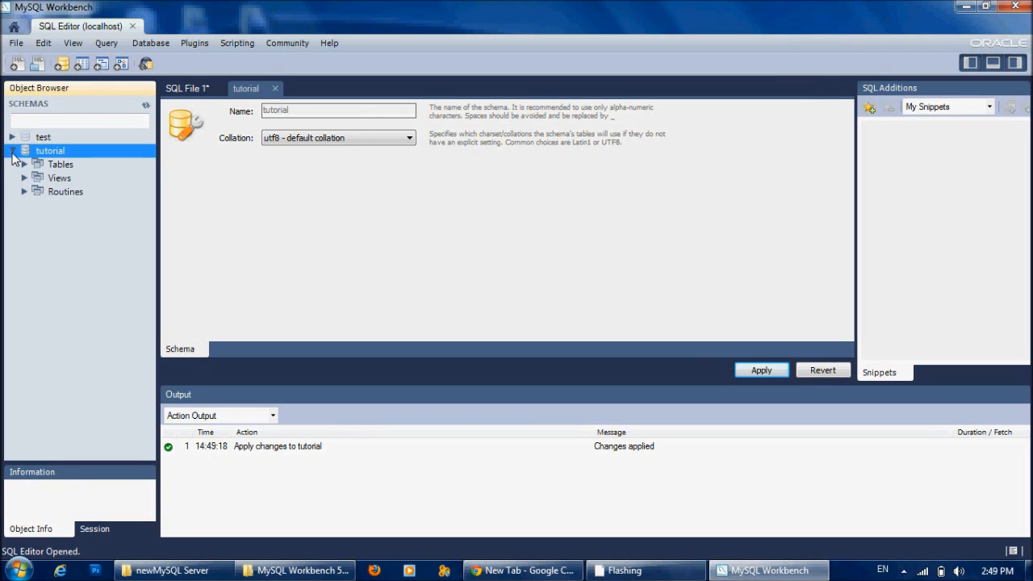
pyautogui.click(65, 167)
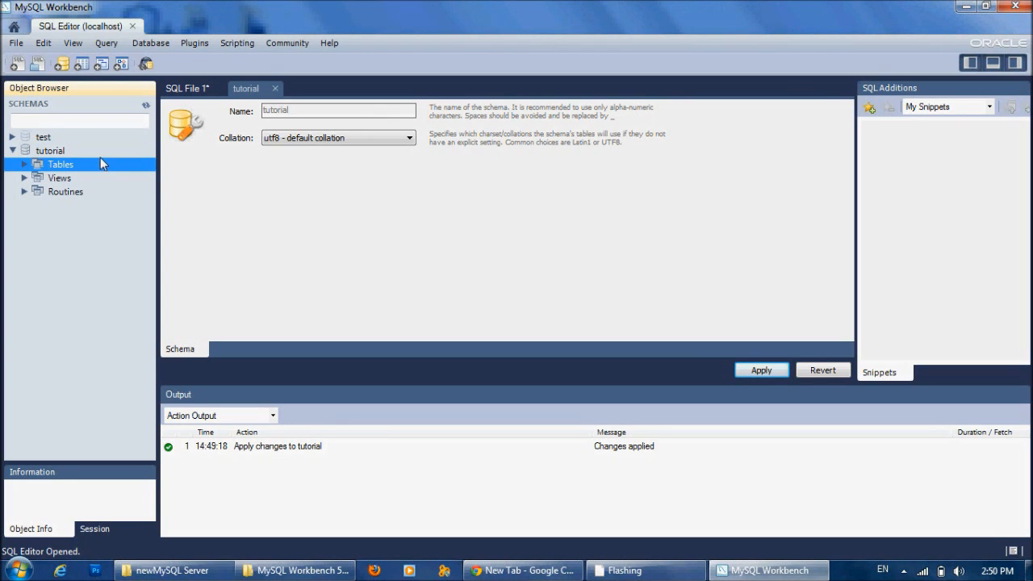
pyautogui.rightClick(50, 167)
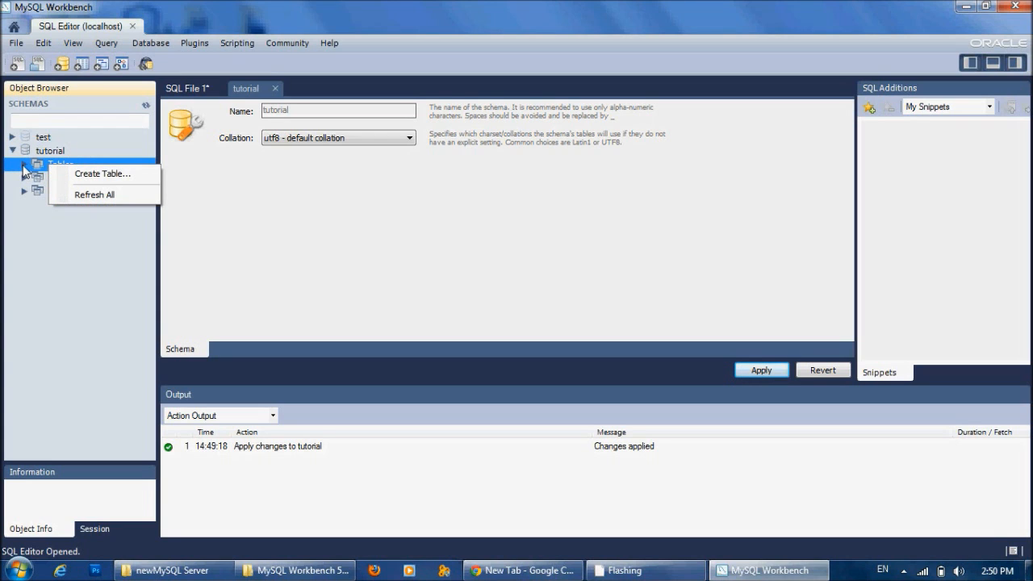
pyautogui.click(24, 165)
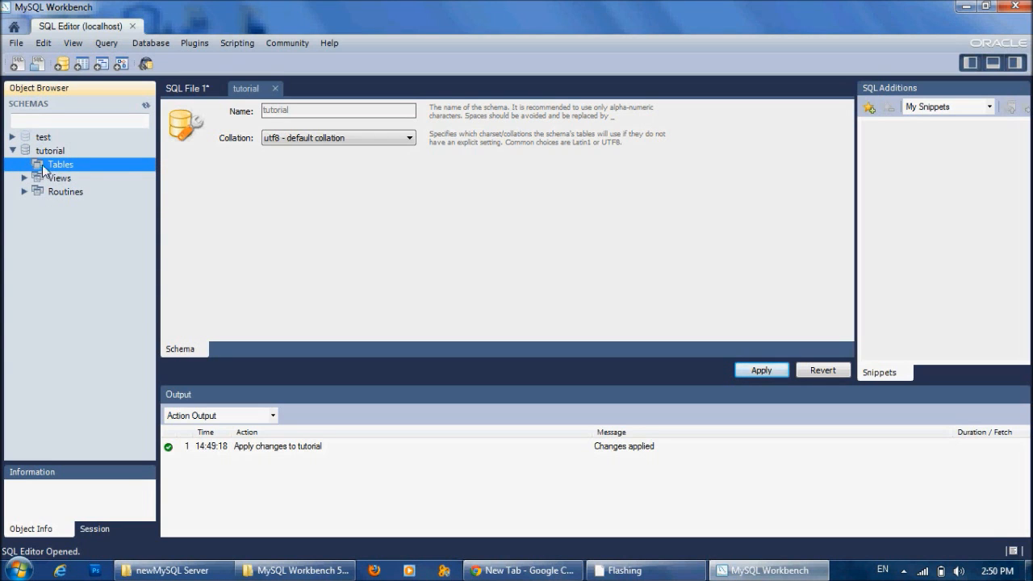
pyautogui.click(18, 154)
pyautogui.click(46, 163)
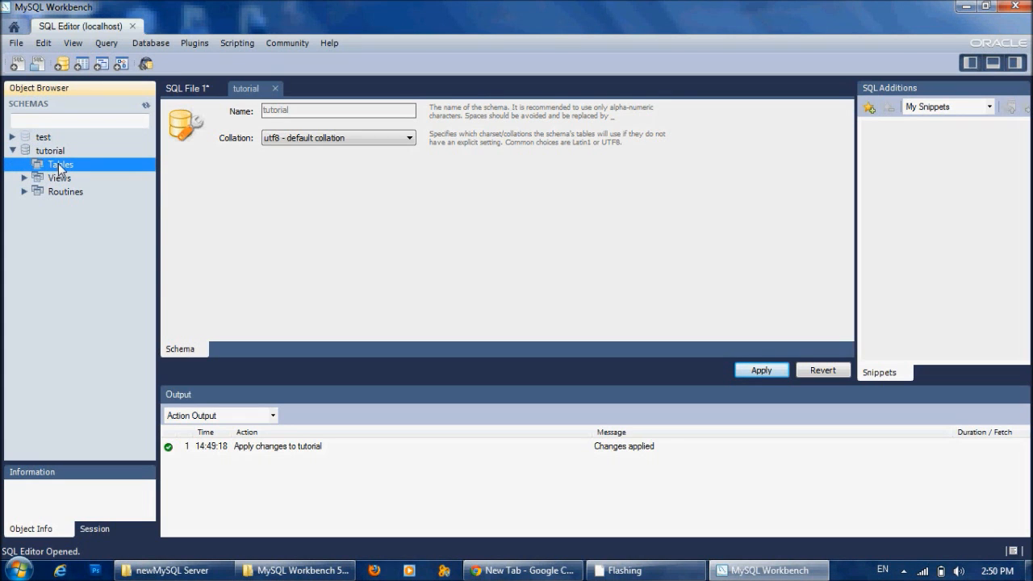
# Create a new table in the tutorial schema and name it info.
pyautogui.rightClick(60, 169)
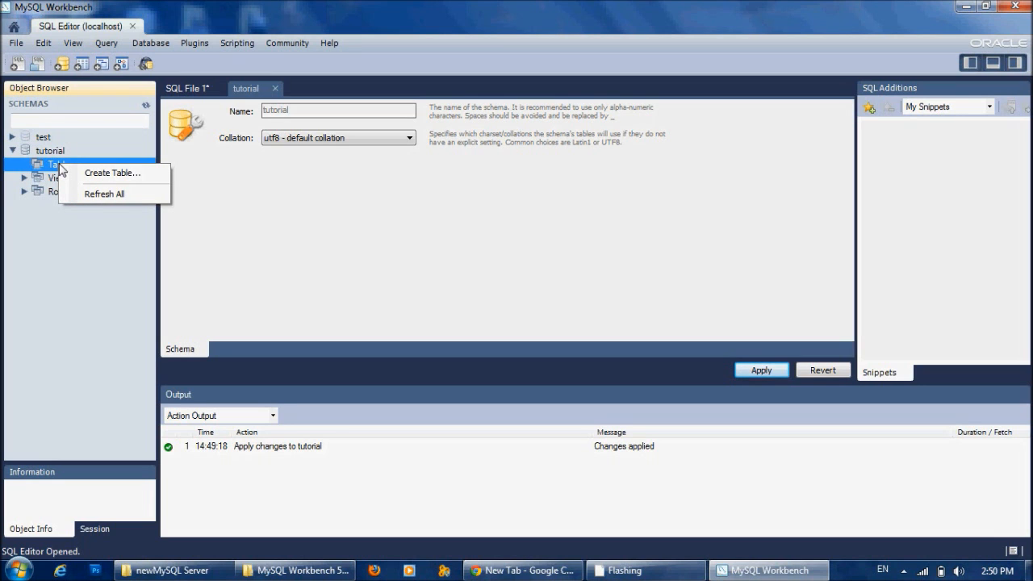
pyautogui.click(94, 175)
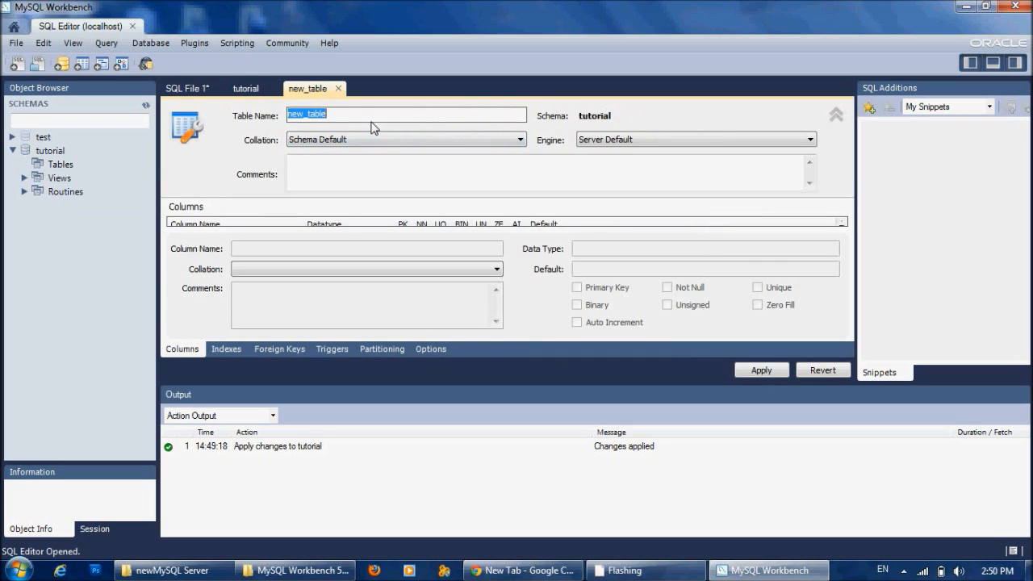
pyautogui.write('W')
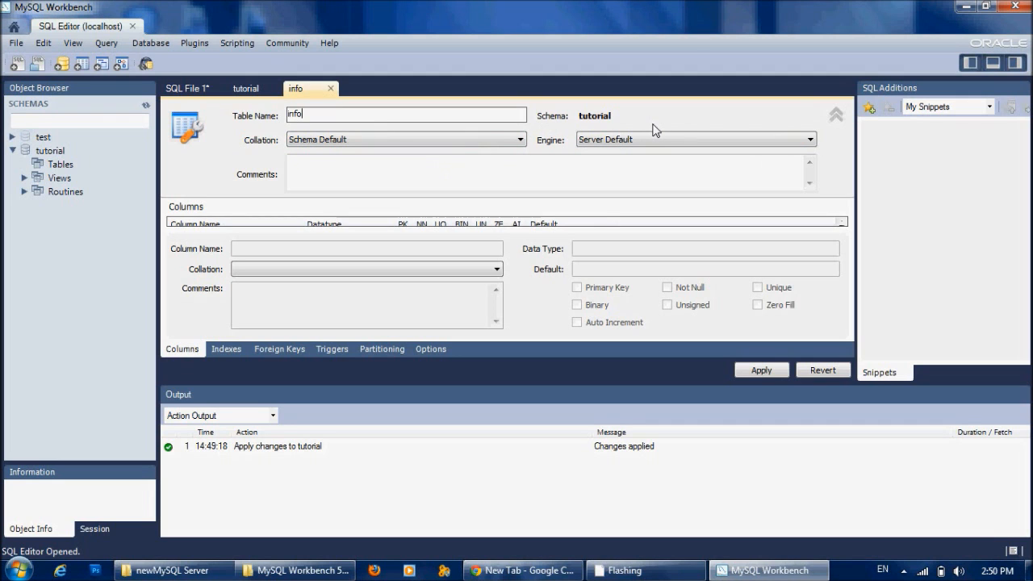
# Collapse the table's header details and add three columns named Name, Address and Age.
pyautogui.click(838, 116)
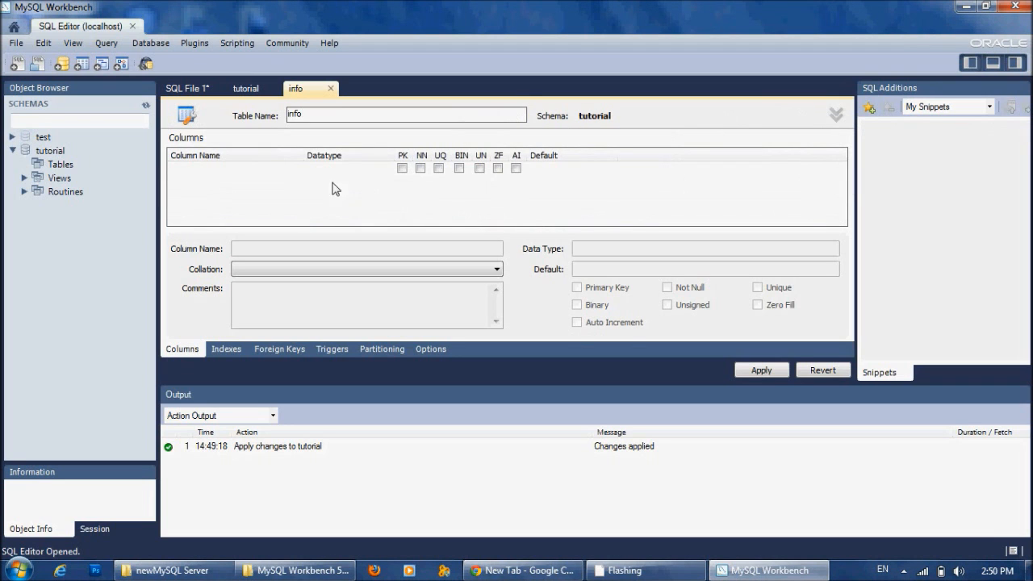
pyautogui.click(226, 169)
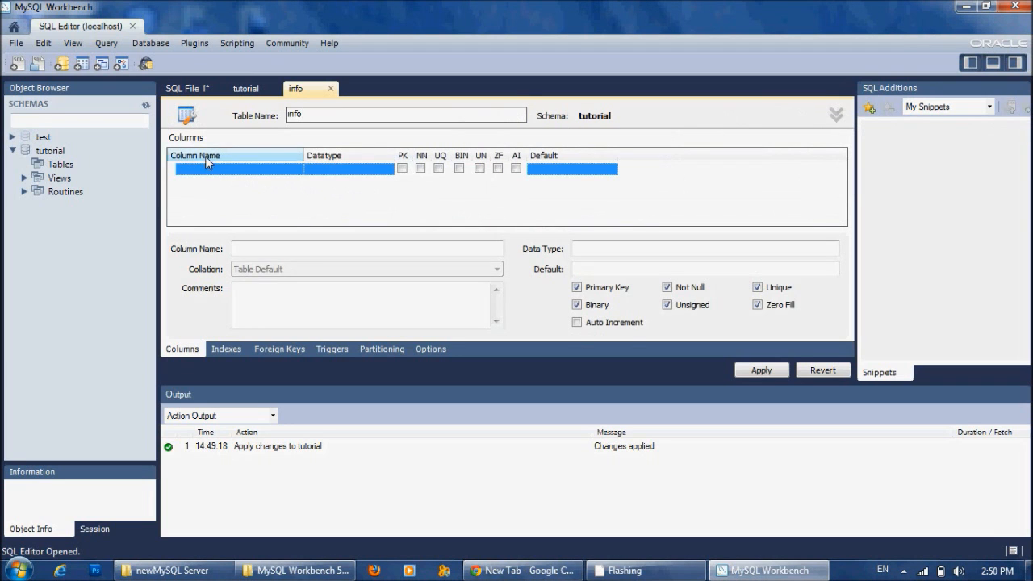
pyautogui.click(226, 173)
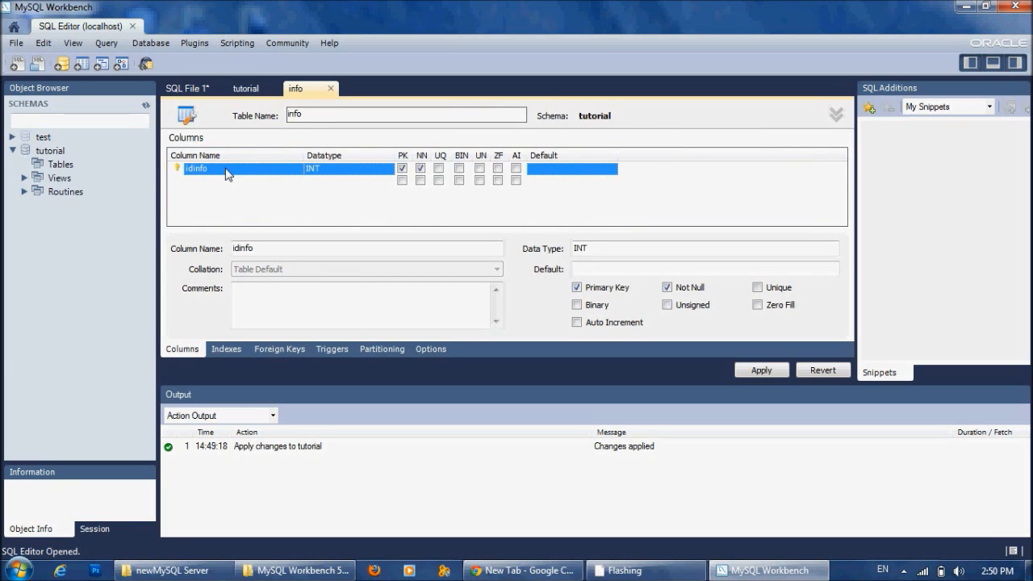
pyautogui.click(226, 172)
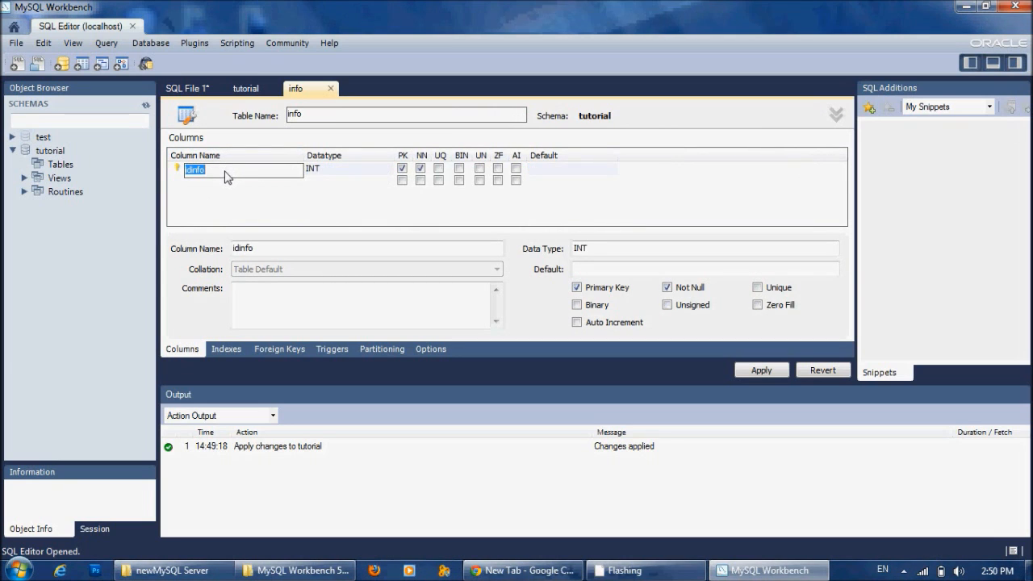
pyautogui.write('Name')
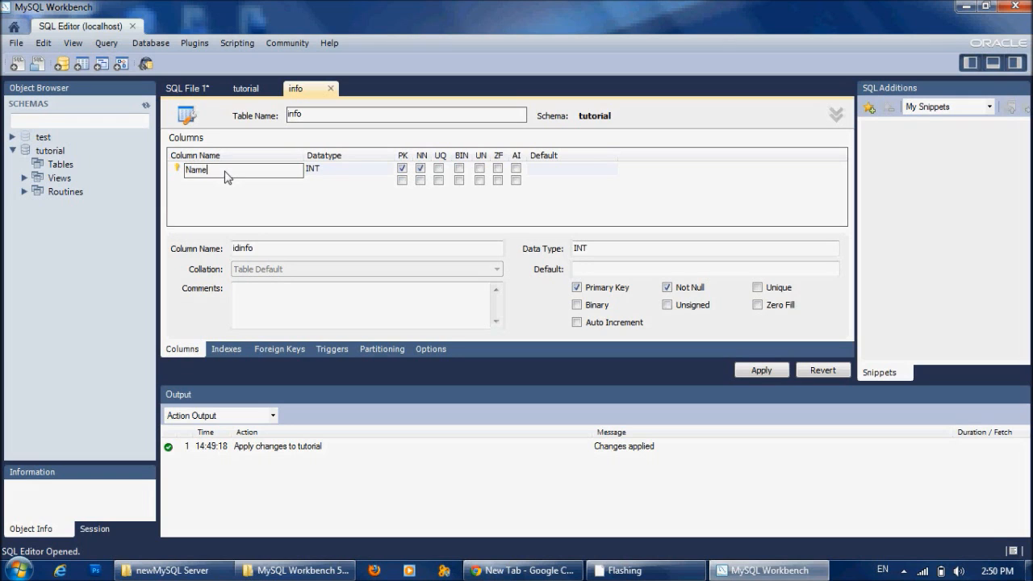
pyautogui.press('Return')
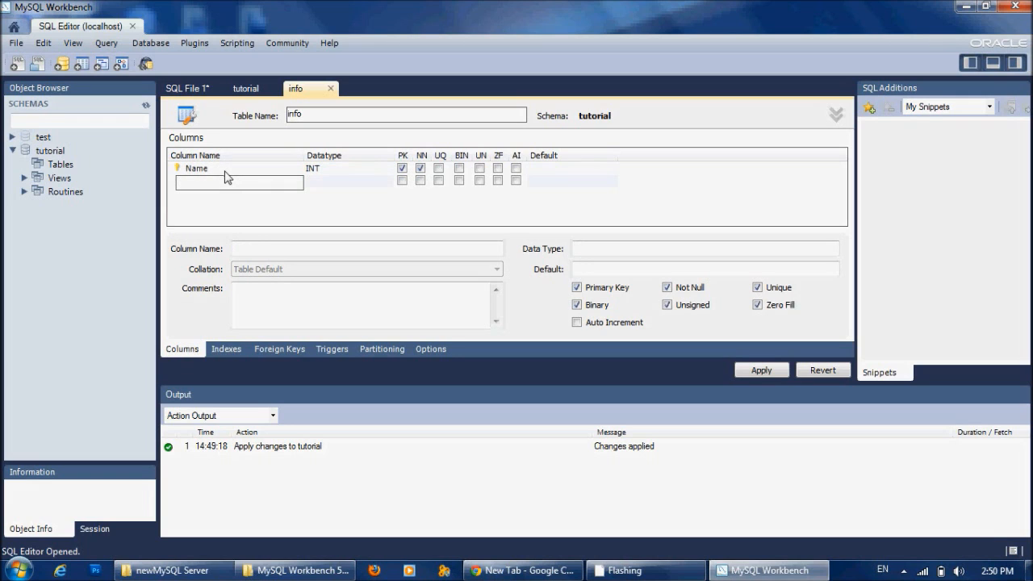
pyautogui.write('Address')
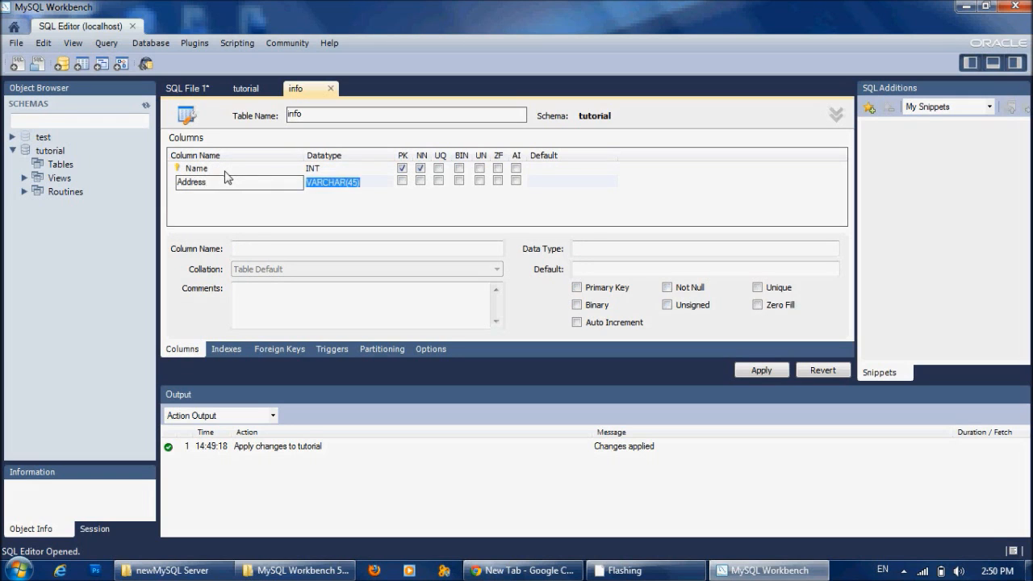
pyautogui.press('Return')
pyautogui.write('Age')
pyautogui.press('Return')
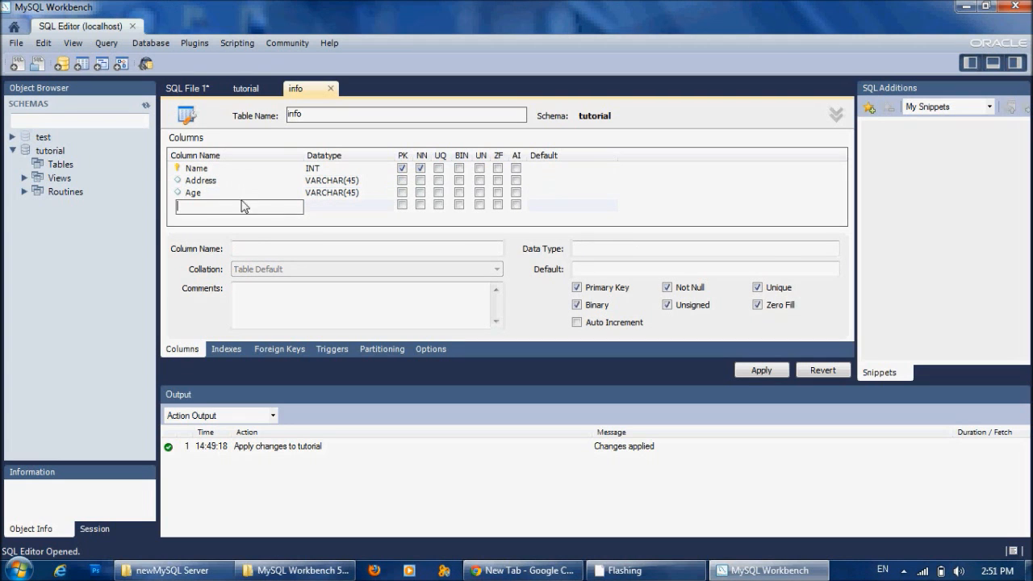
# Remove the Primary Key and Not Null flags from the Name column and set its data type to VARCHAR().
pyautogui.click(195, 170)
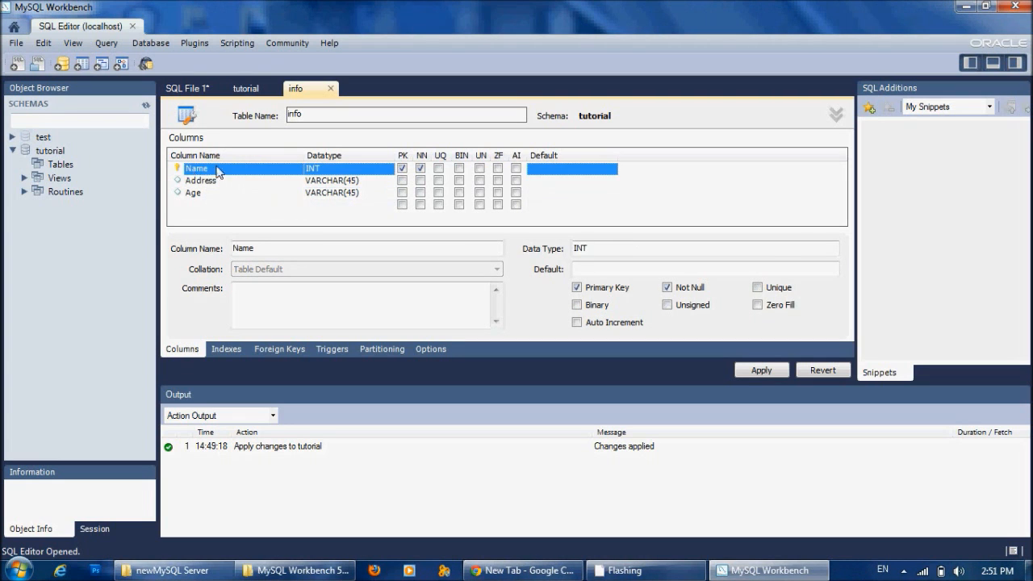
pyautogui.click(576, 288)
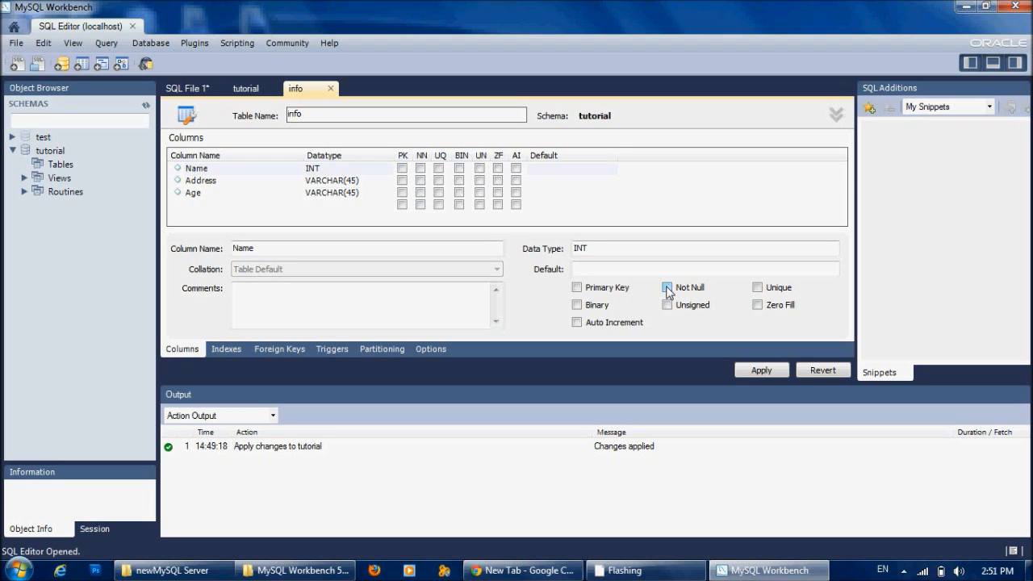
pyautogui.click(376, 170)
pyautogui.click(376, 175)
pyautogui.click(388, 171)
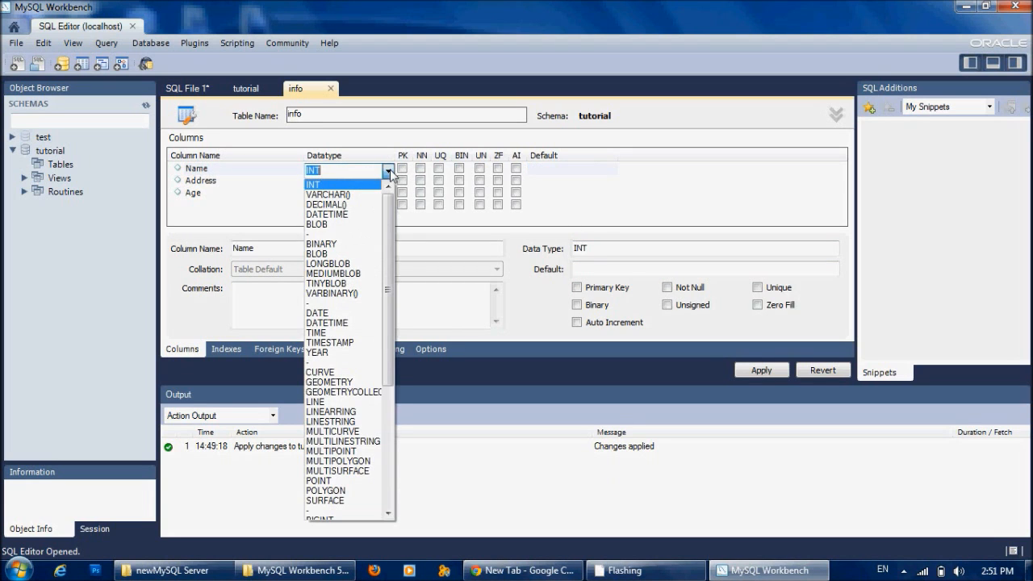
pyautogui.click(333, 196)
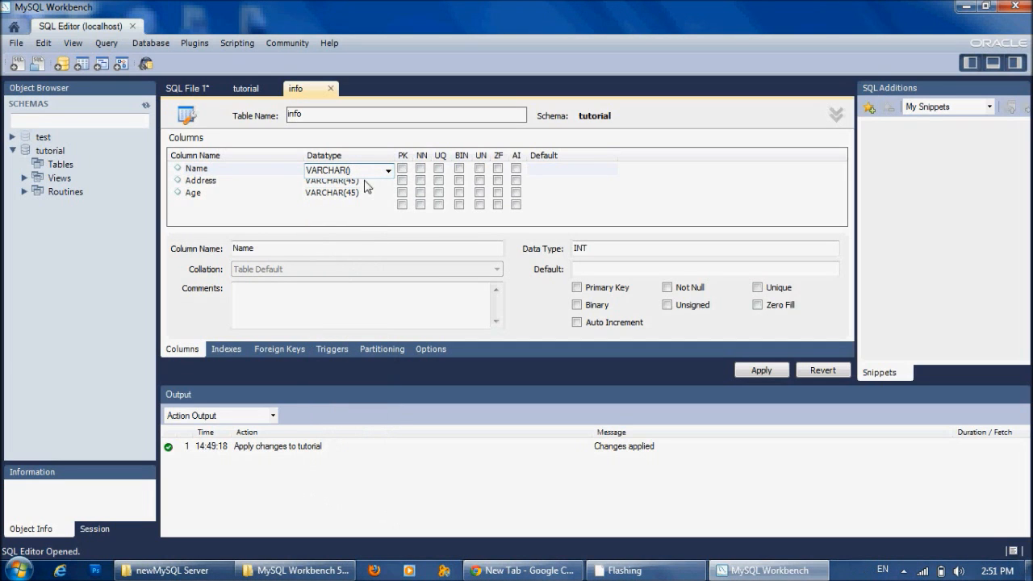
pyautogui.click(245, 182)
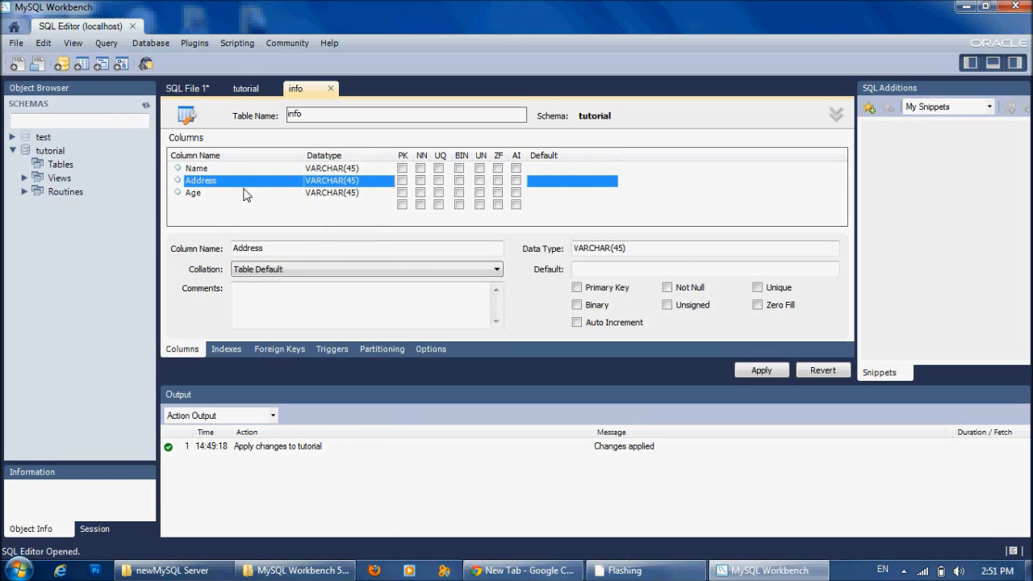
# Check the data type and flags of the Age, Name and Address columns.
pyautogui.click(244, 193)
pyautogui.click(246, 170)
pyautogui.click(239, 182)
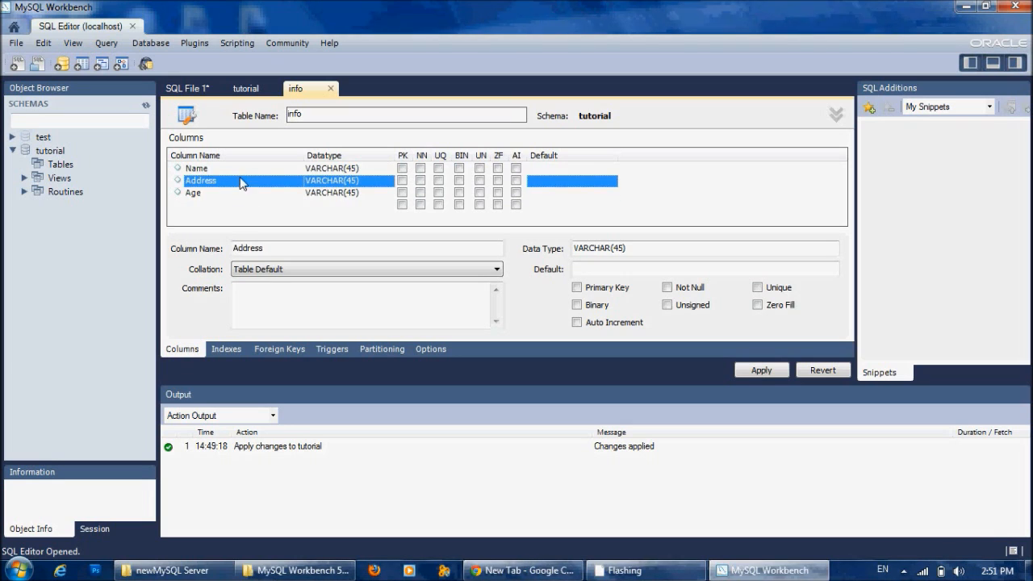
pyautogui.click(239, 171)
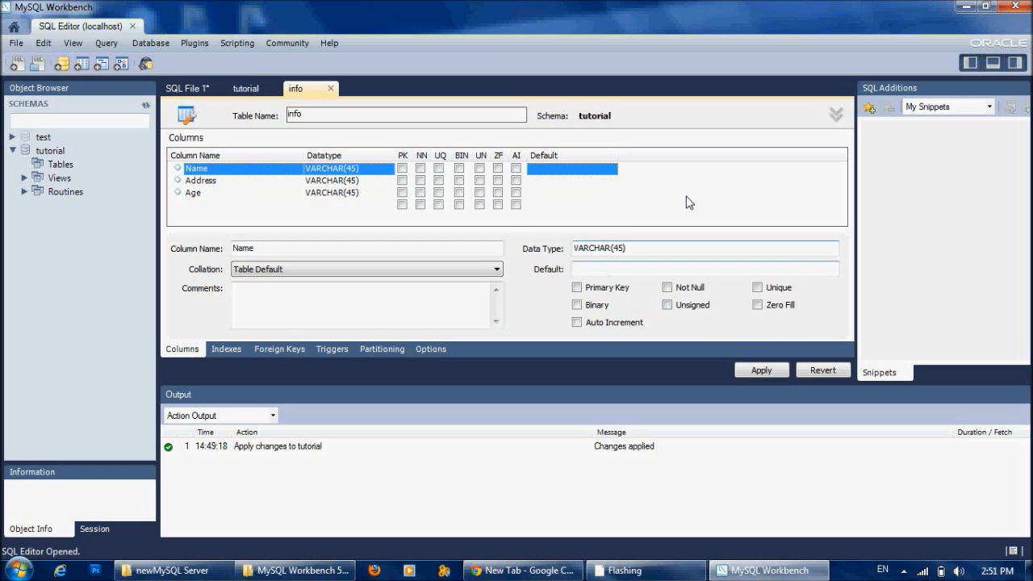
# Submit the info table for creation and review the CREATE TABLE statement in the generated script.
pyautogui.click(761, 370)
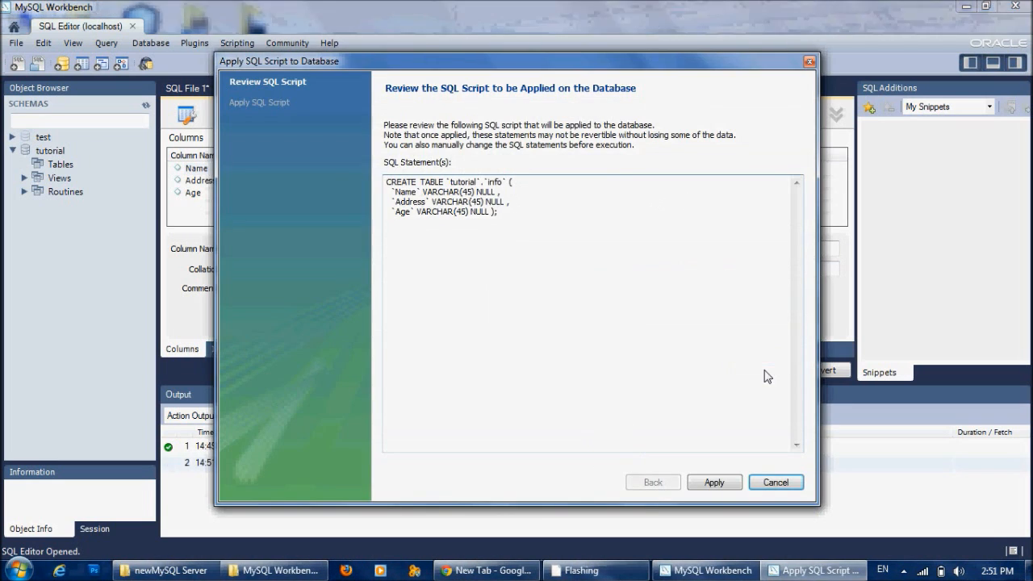
pyautogui.moveTo(503, 218); pyautogui.dragTo(374, 185)
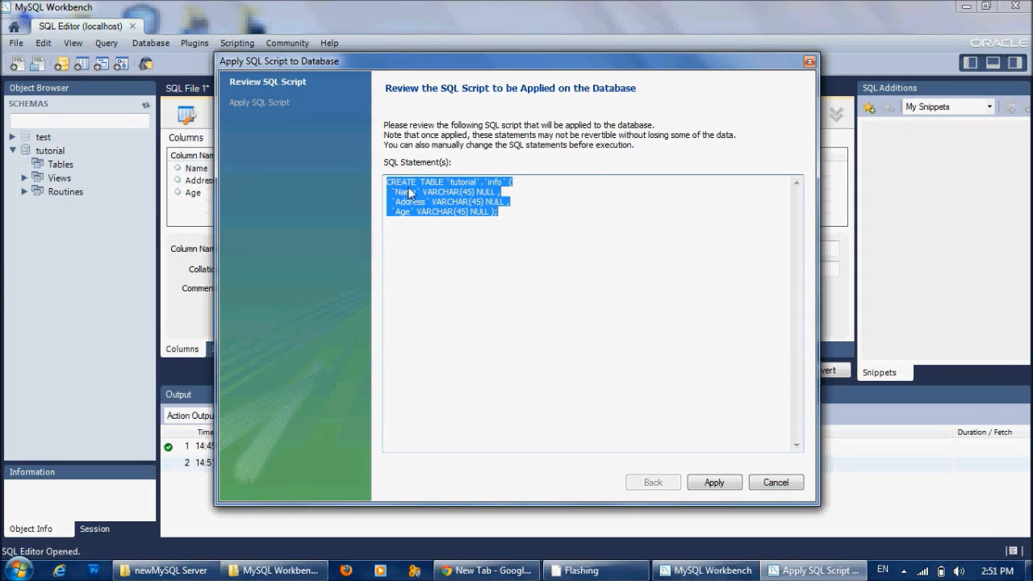
pyautogui.click(521, 224)
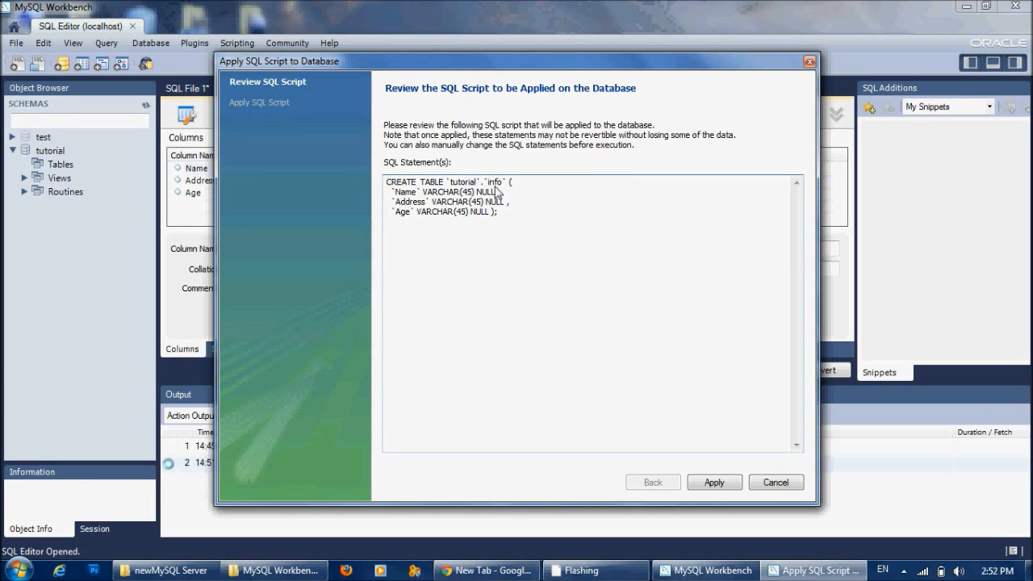
pyautogui.click(505, 217)
pyautogui.moveTo(504, 216); pyautogui.dragTo(331, 179)
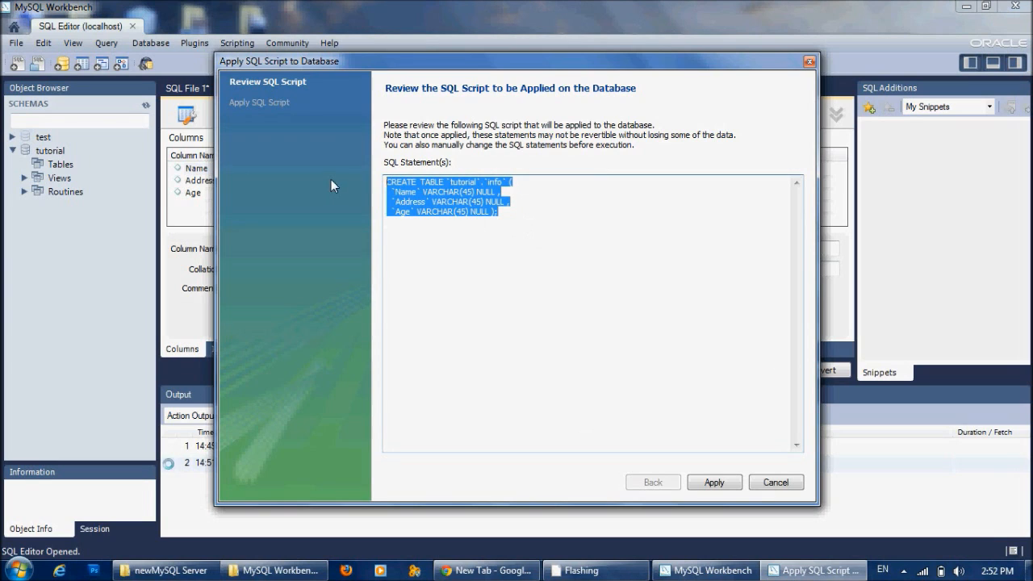
# Apply the CREATE TABLE script to the database, finish the wizard and select the info table in the tutorial schema.
pyautogui.click(714, 483)
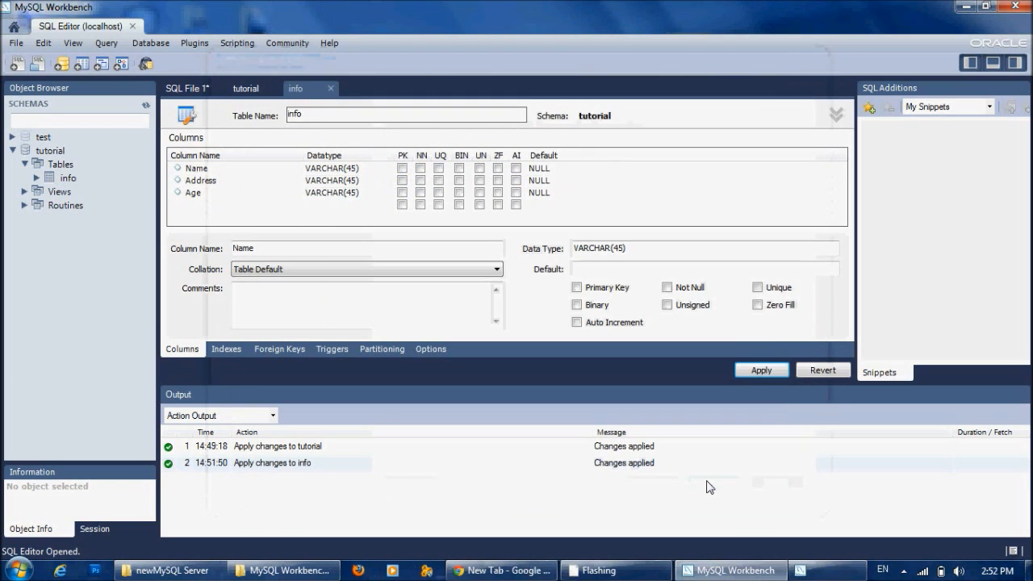
pyautogui.click(710, 483)
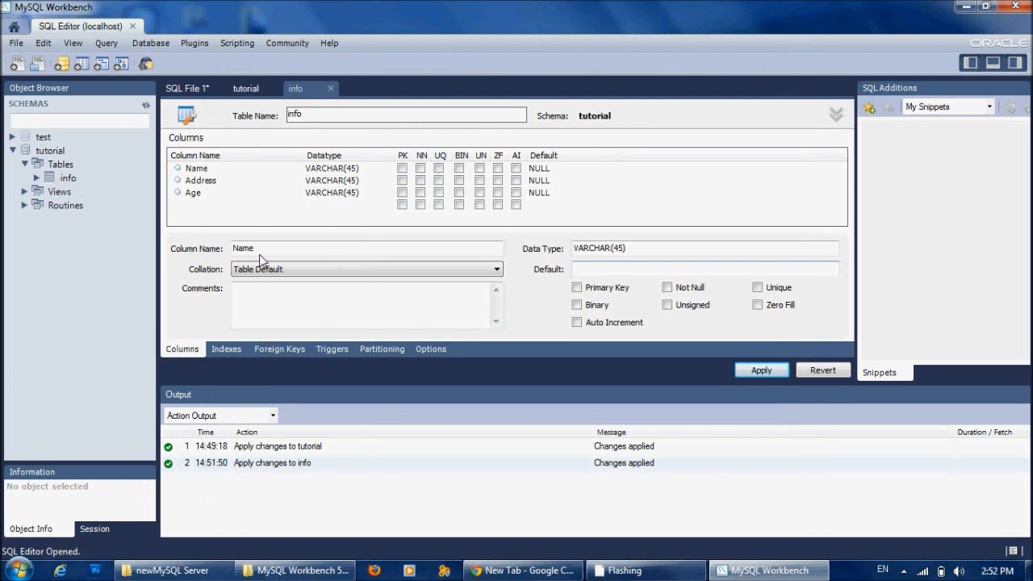
pyautogui.click(82, 179)
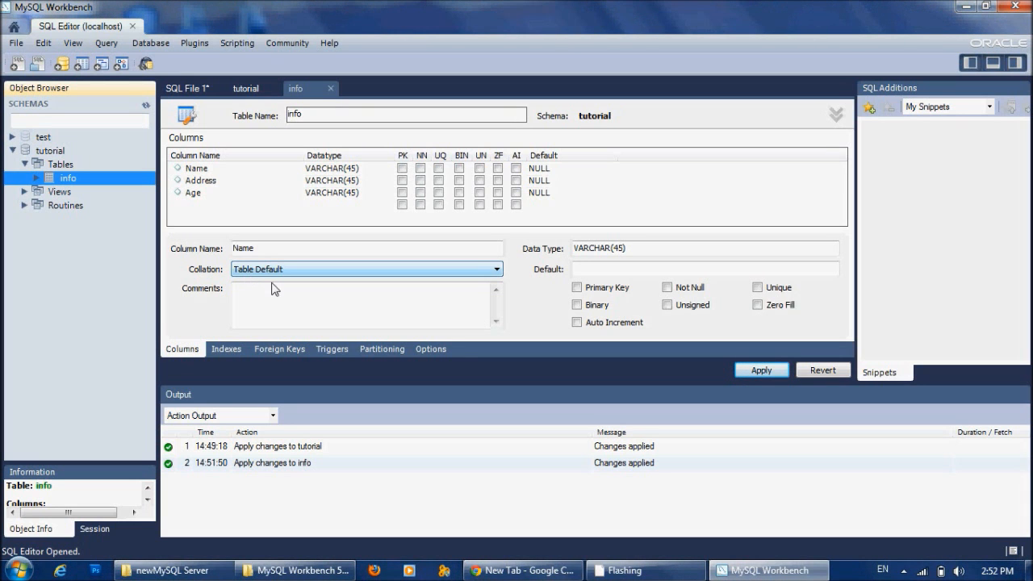
pyautogui.click(749, 572)
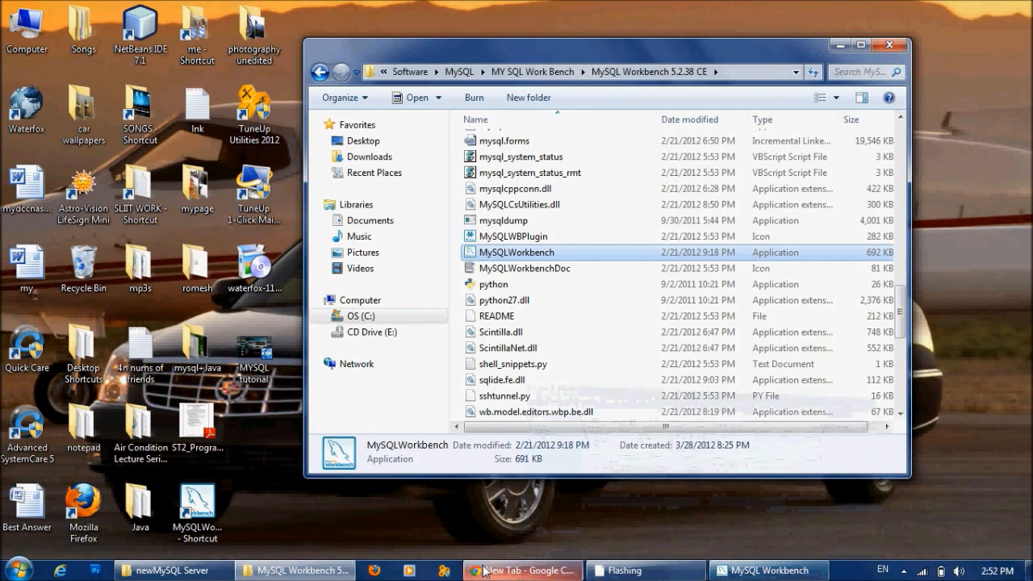
pyautogui.click(904, 570)
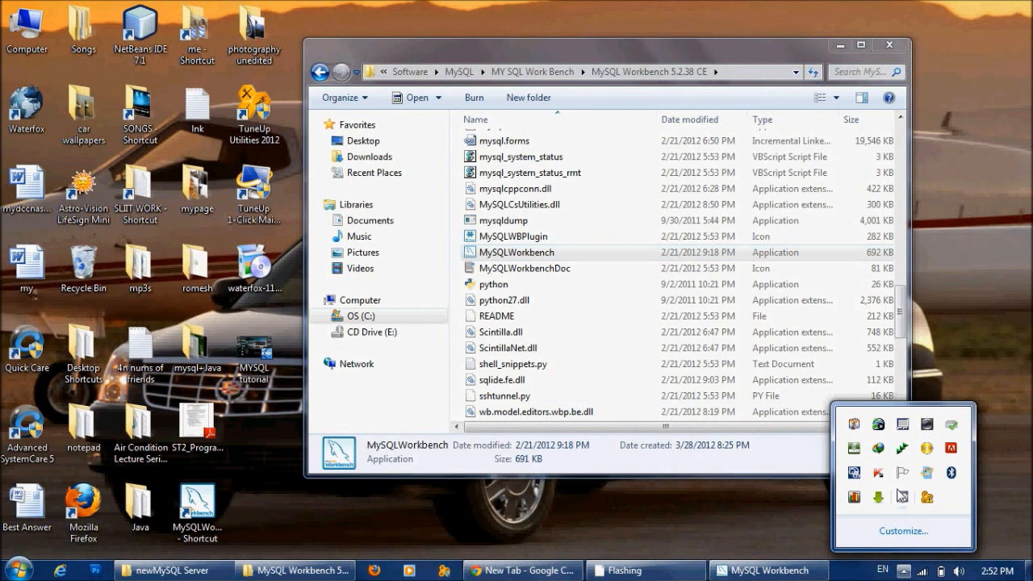
pyautogui.click(902, 501)
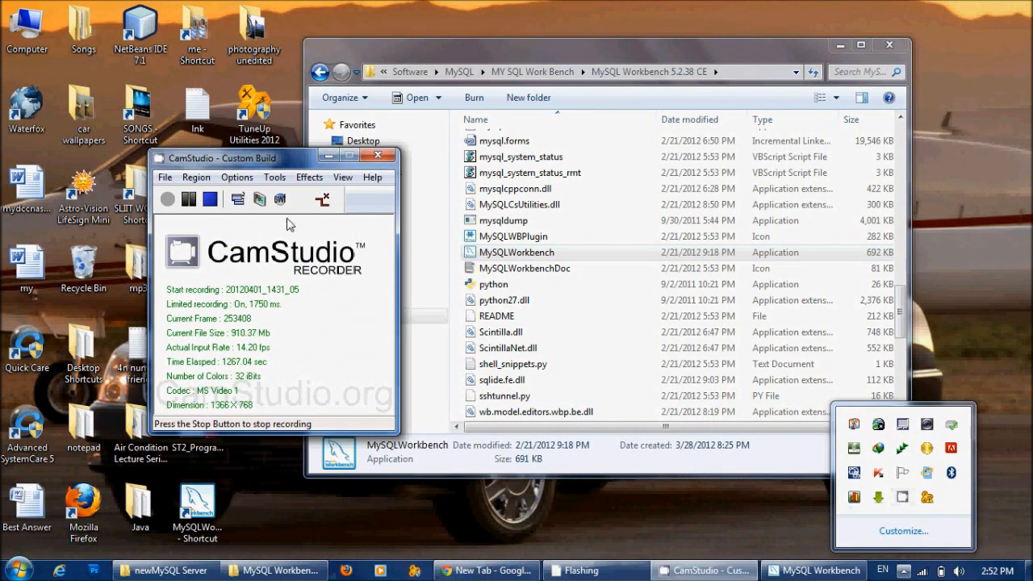